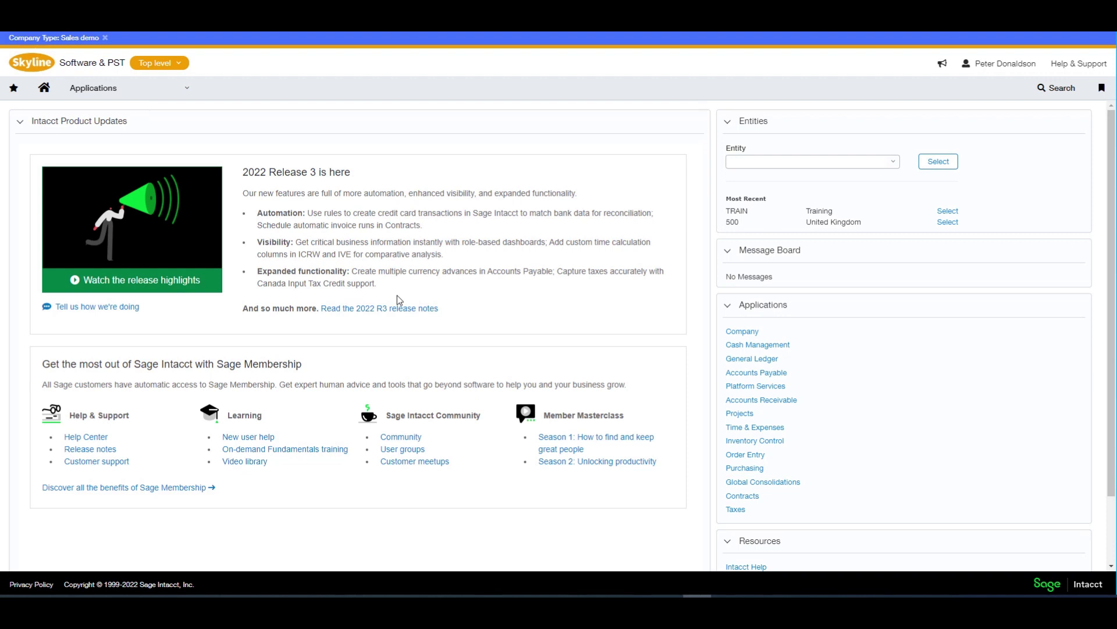
# - From Company > Admin > Roles, view the Admin role's subscriptions and its Taxes permissions
pyautogui.click(187, 87)
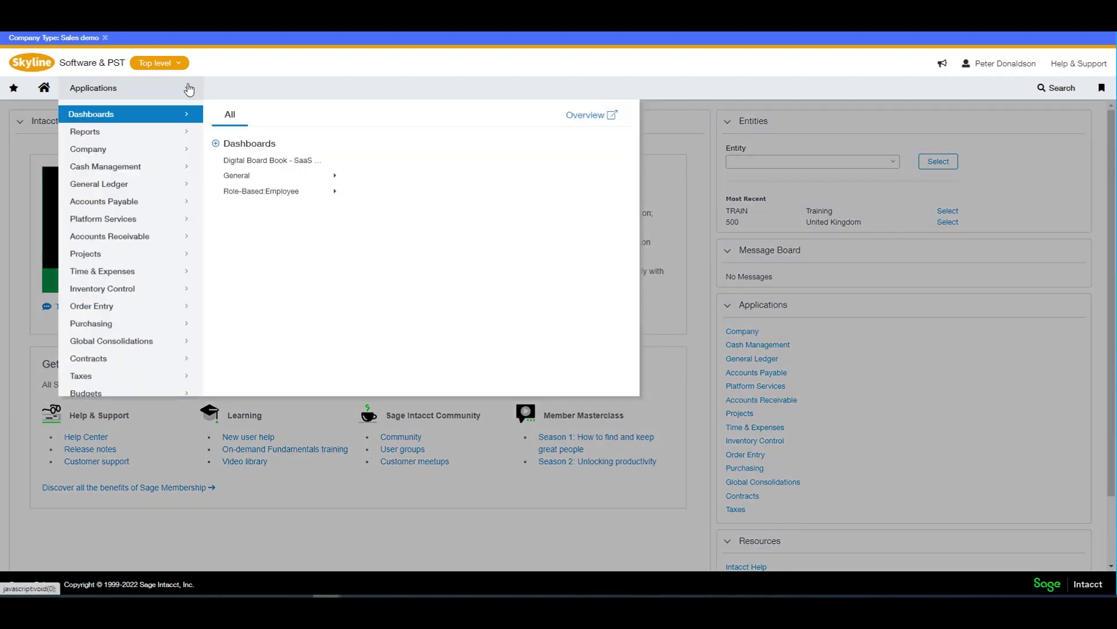
pyautogui.moveTo(179, 151)
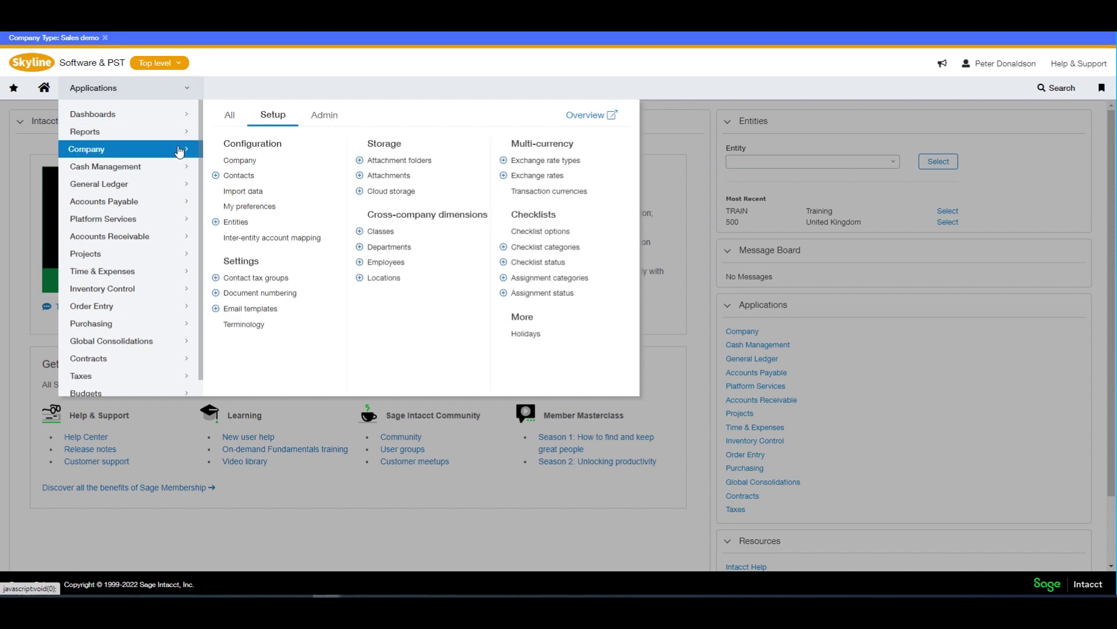
pyautogui.click(332, 119)
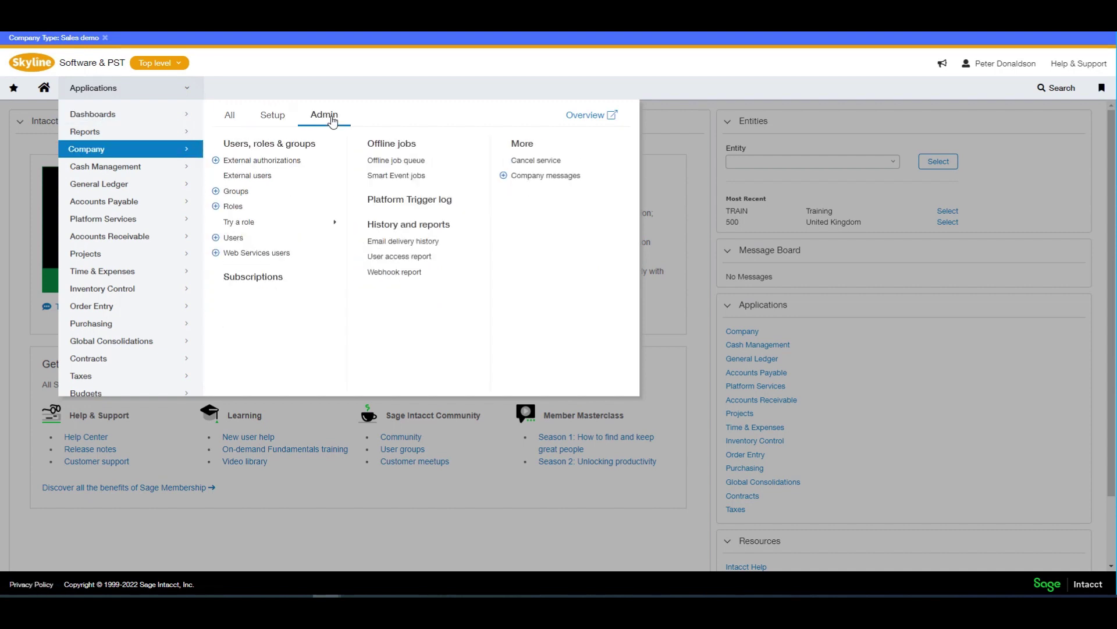
pyautogui.click(239, 208)
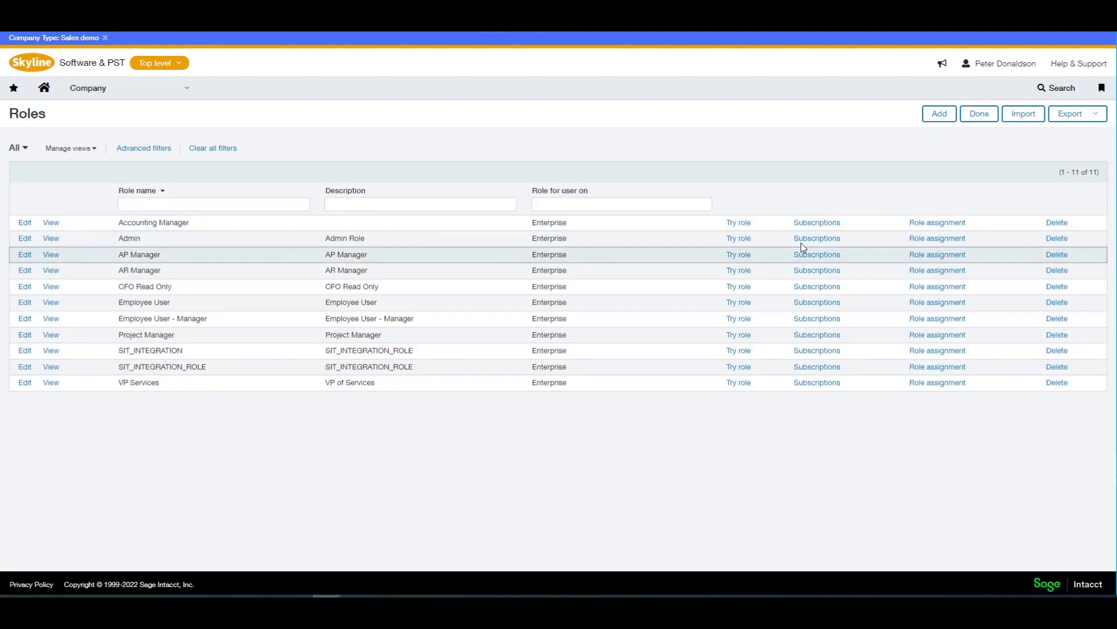
pyautogui.click(810, 240)
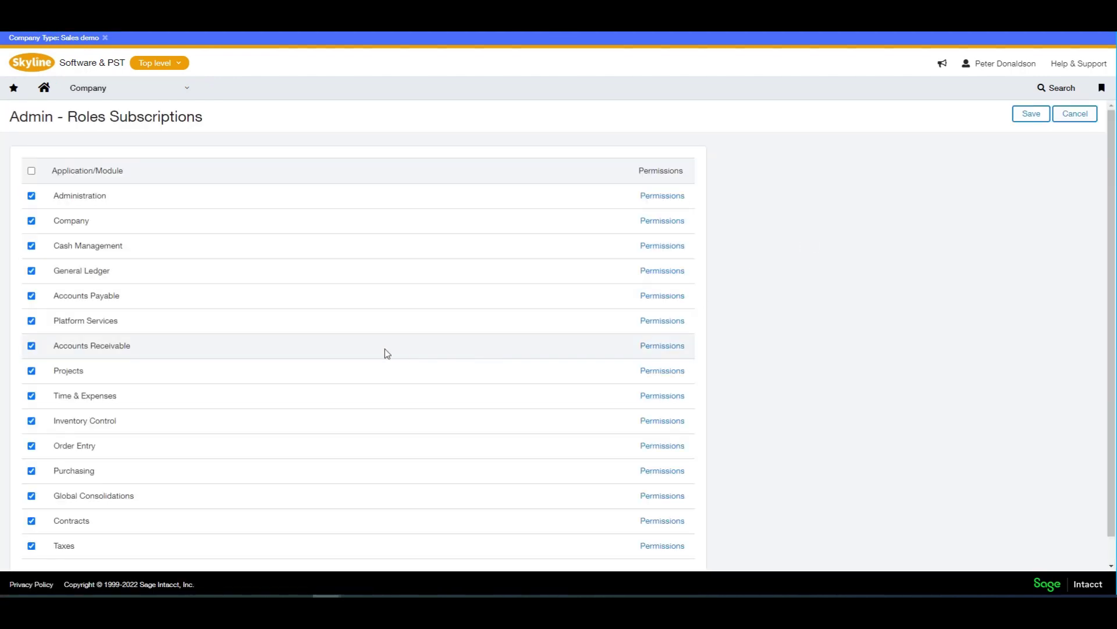
pyautogui.scroll(-1, 385, 348)
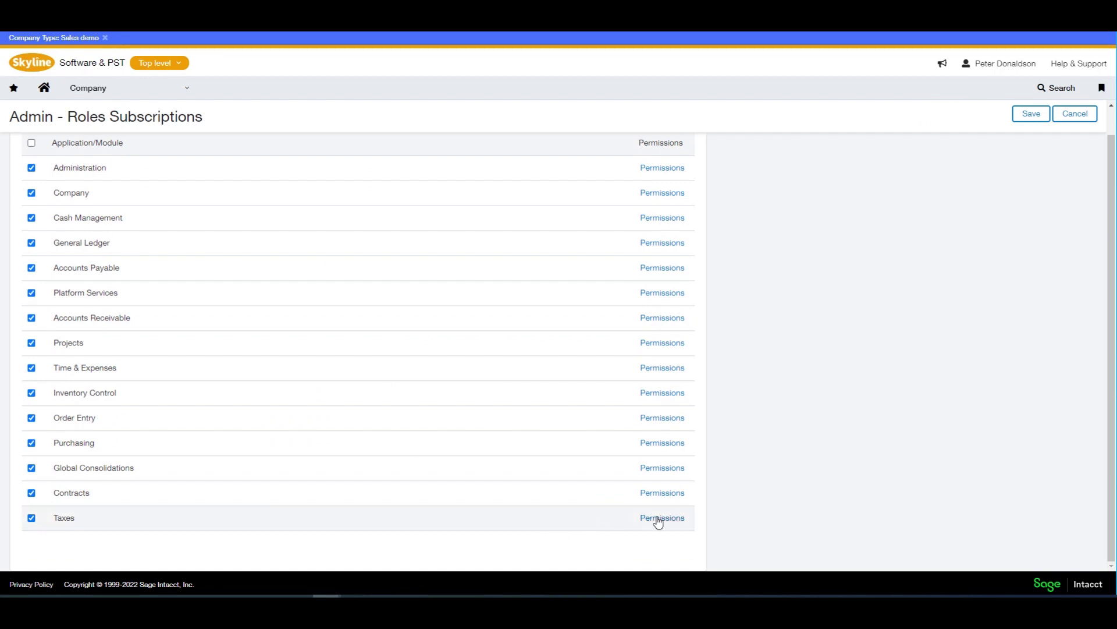
pyautogui.click(658, 519)
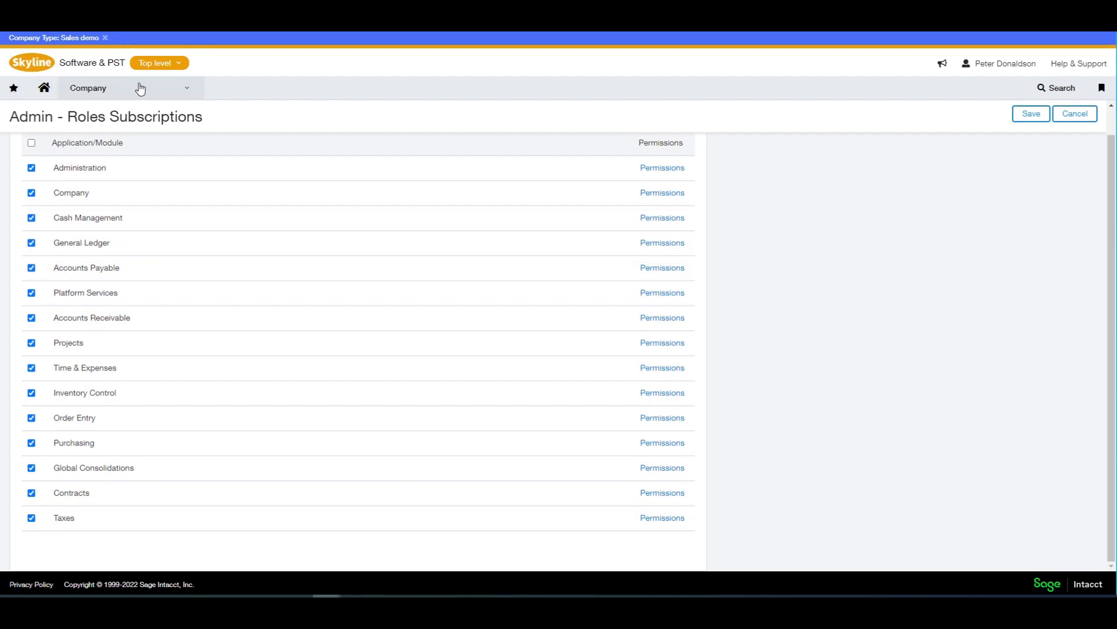
# - Open the Company information page from Company setup and scroll through its general details
pyautogui.click(160, 88)
pyautogui.click(274, 115)
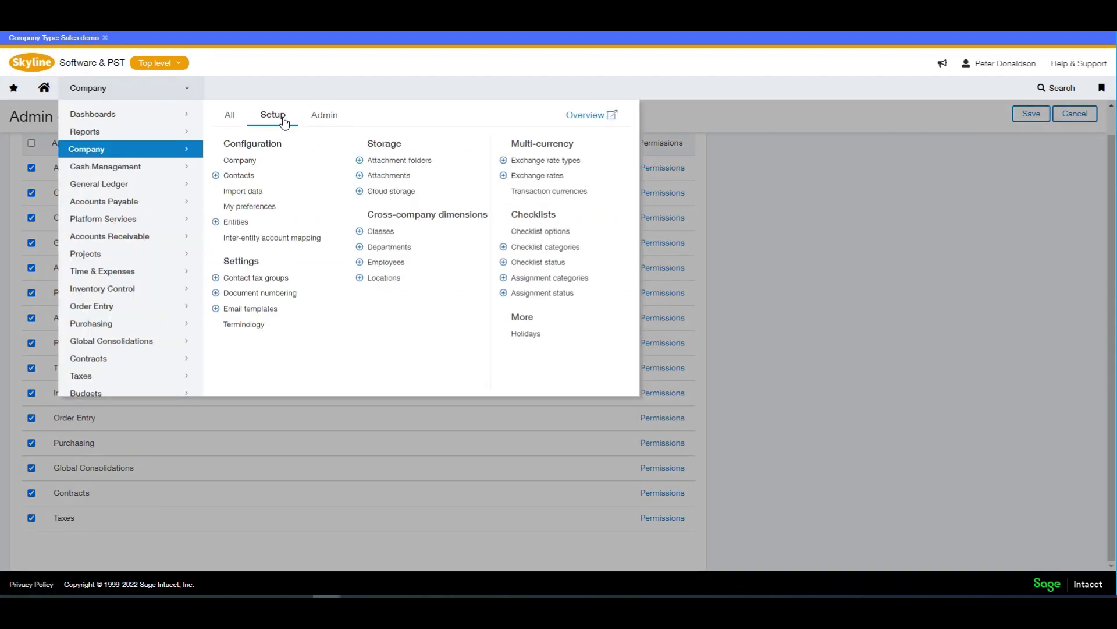
pyautogui.click(239, 170)
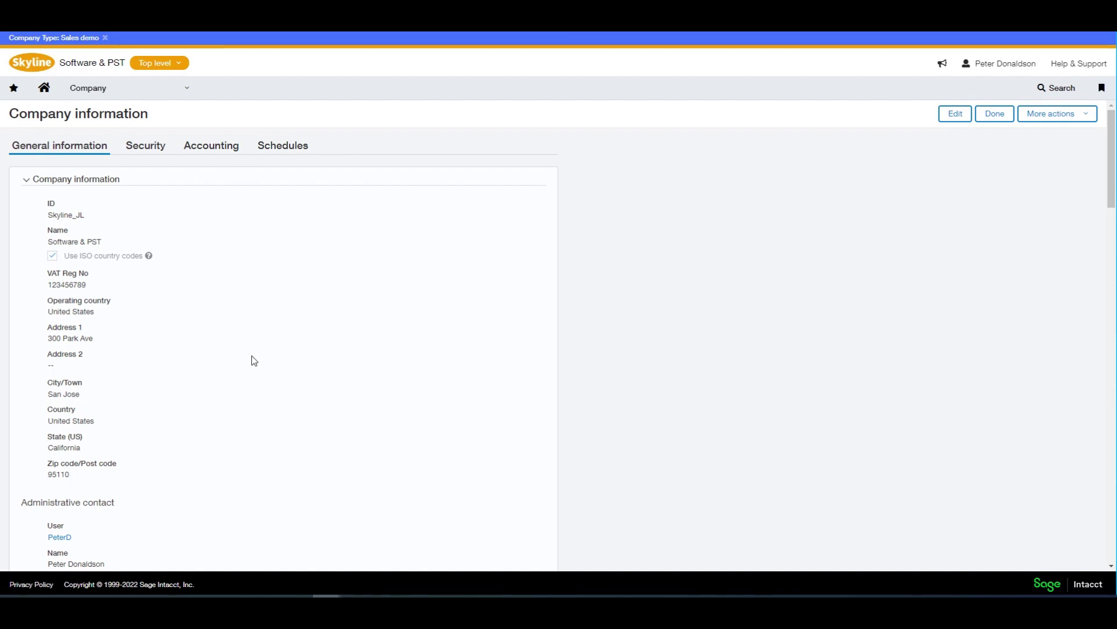
pyautogui.scroll(-10, 254, 360)
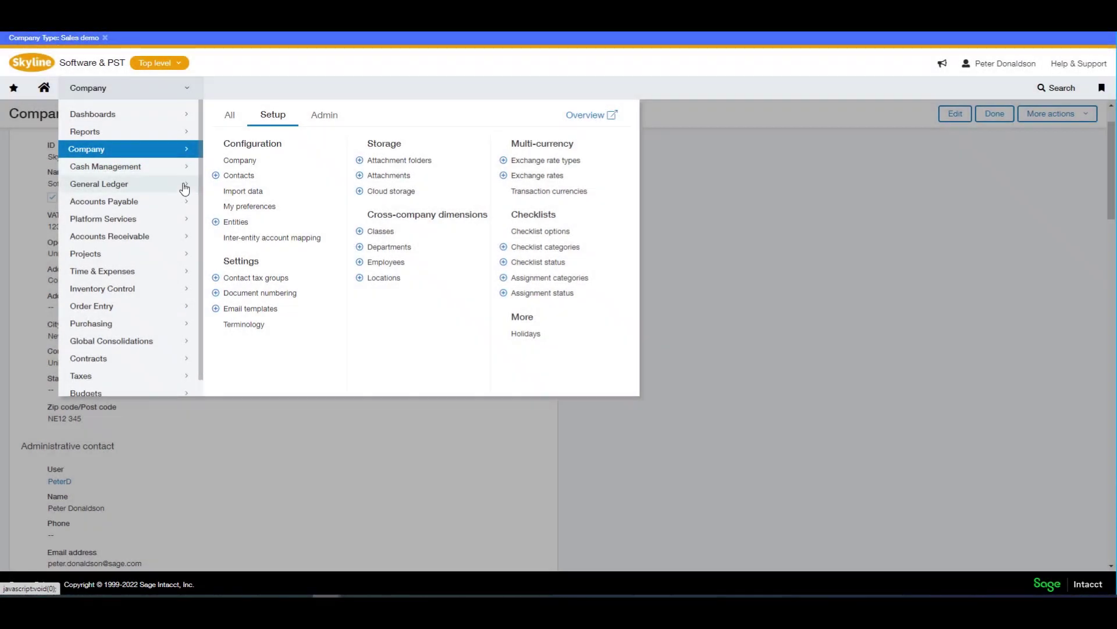
# - Open the Configure General Ledger page from General Ledger setup
pyautogui.moveTo(185, 190)
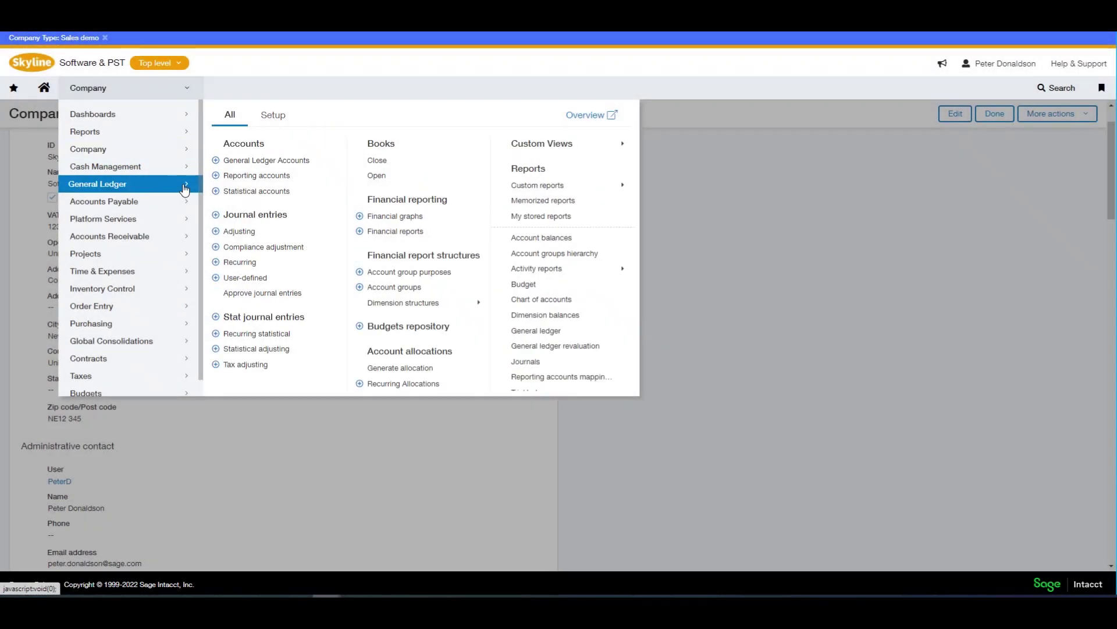
pyautogui.click(272, 116)
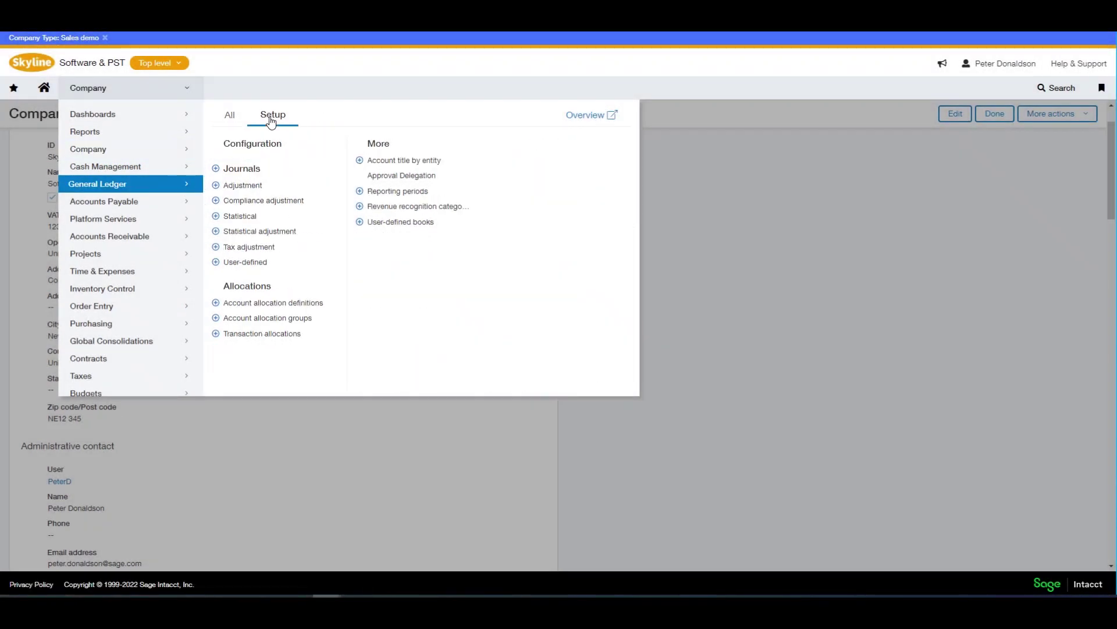
pyautogui.click(251, 146)
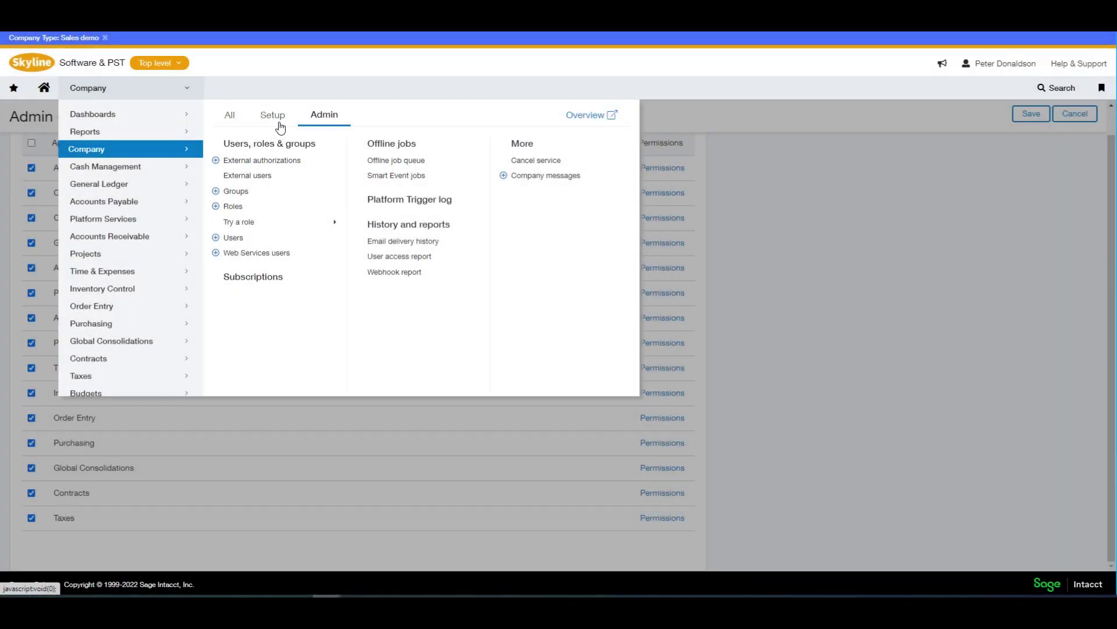
# - Edit and save the Input VAT account 12621, then go back to the home dashboard
pyautogui.click(273, 116)
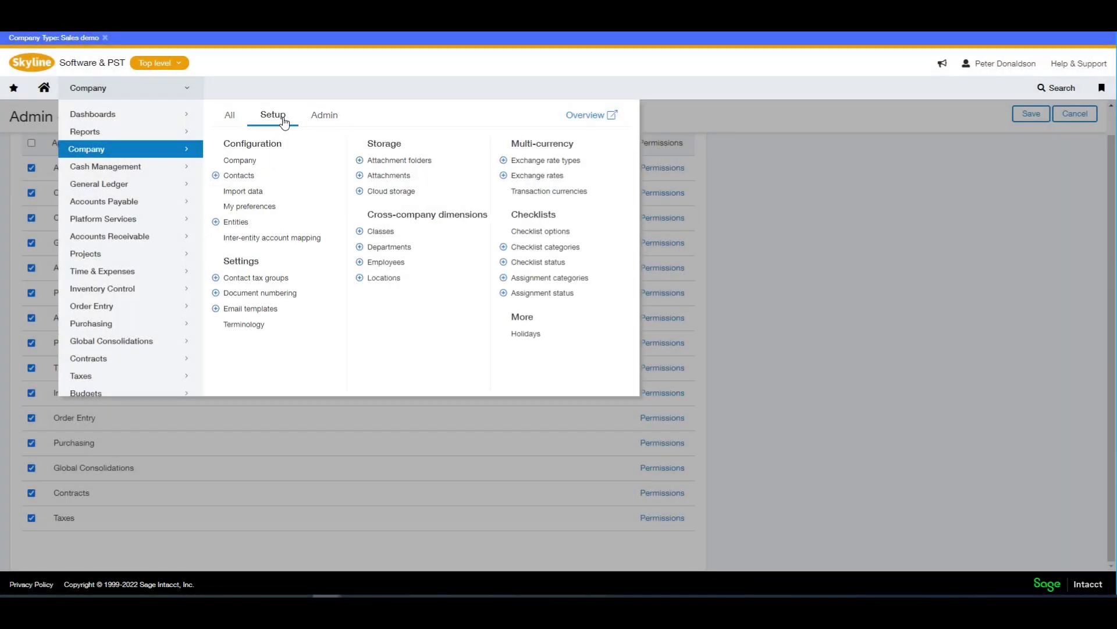
pyautogui.click(240, 162)
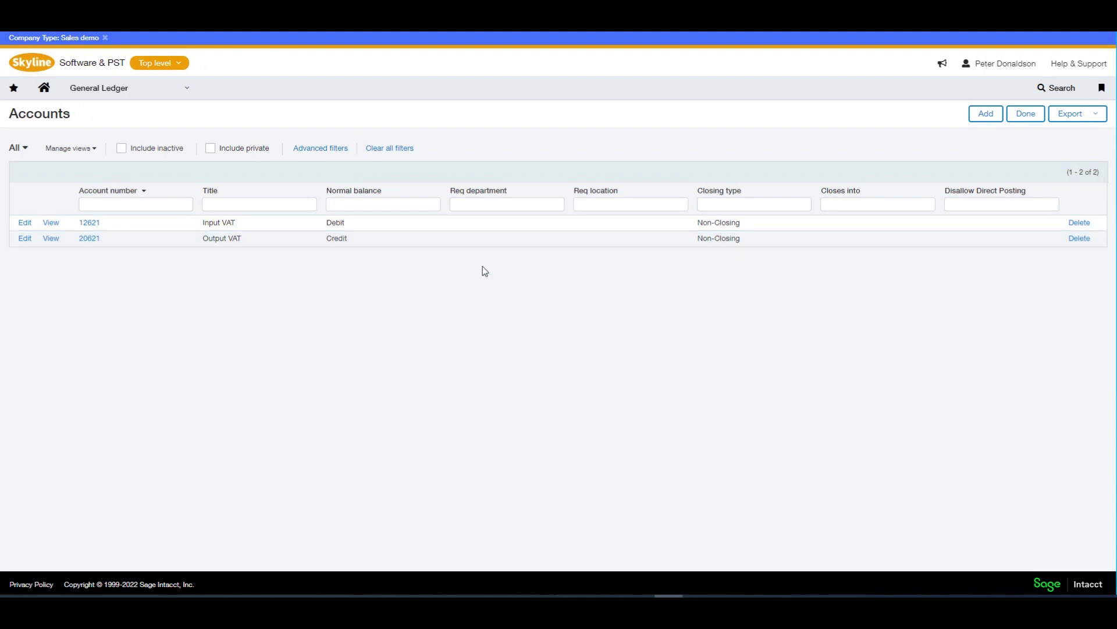
pyautogui.click(25, 223)
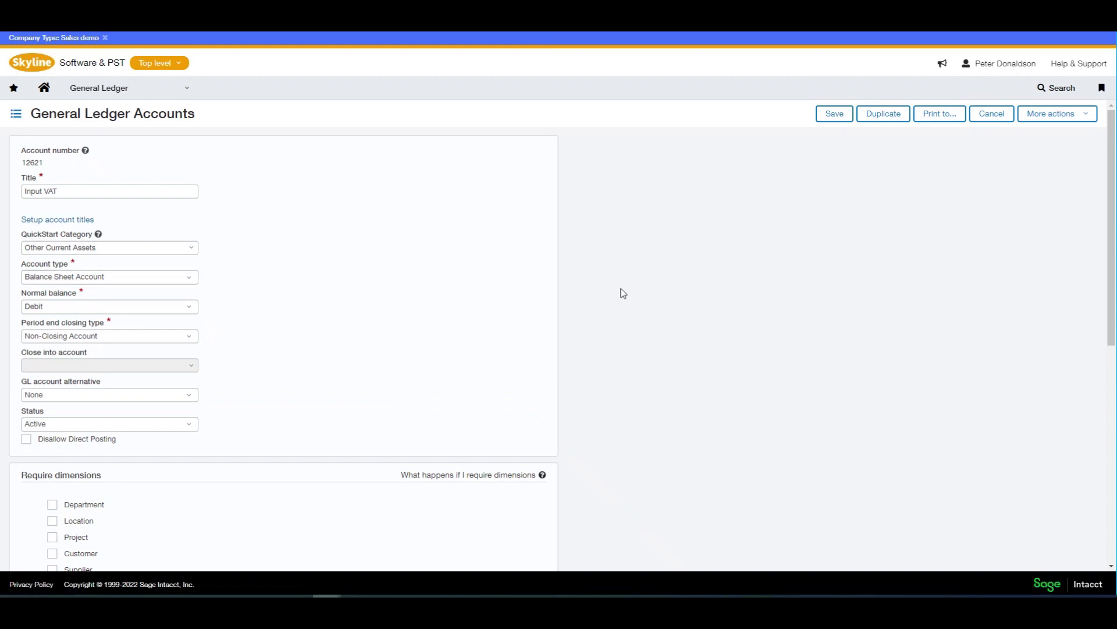
pyautogui.click(849, 116)
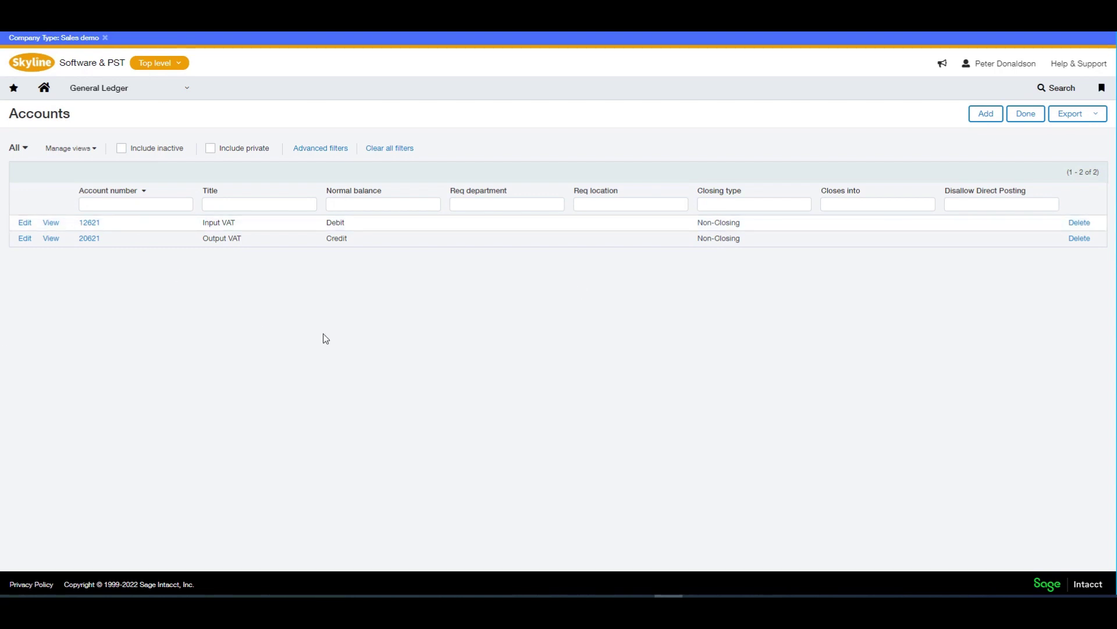
pyautogui.click(45, 91)
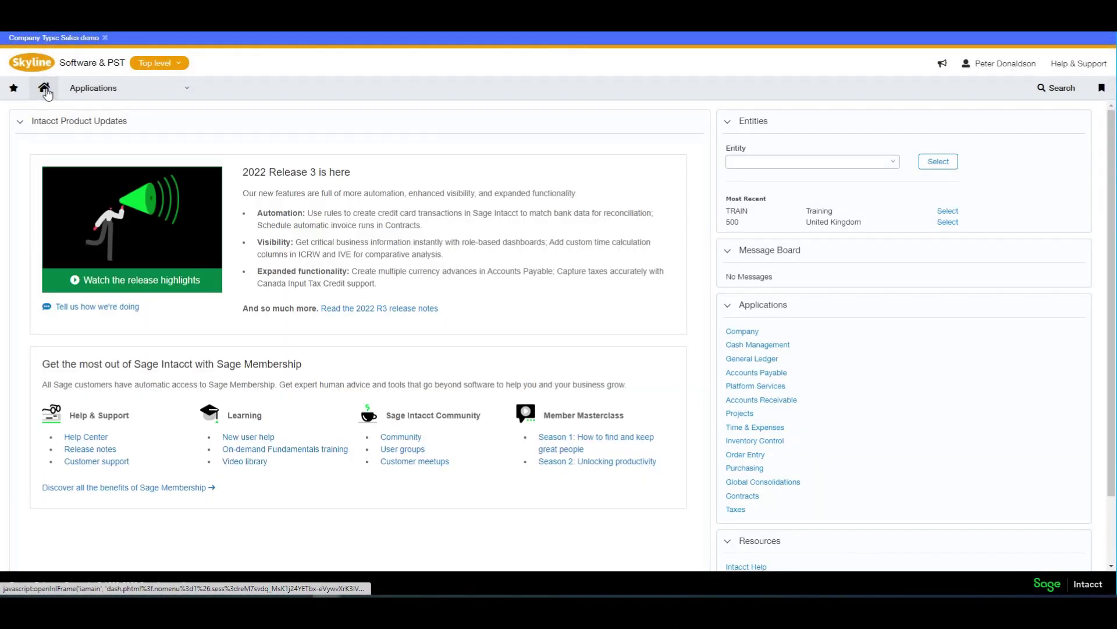
# - Open the Taxes entry's configuration from Company > Admin > Subscriptions
pyautogui.click(175, 88)
pyautogui.moveTo(158, 154)
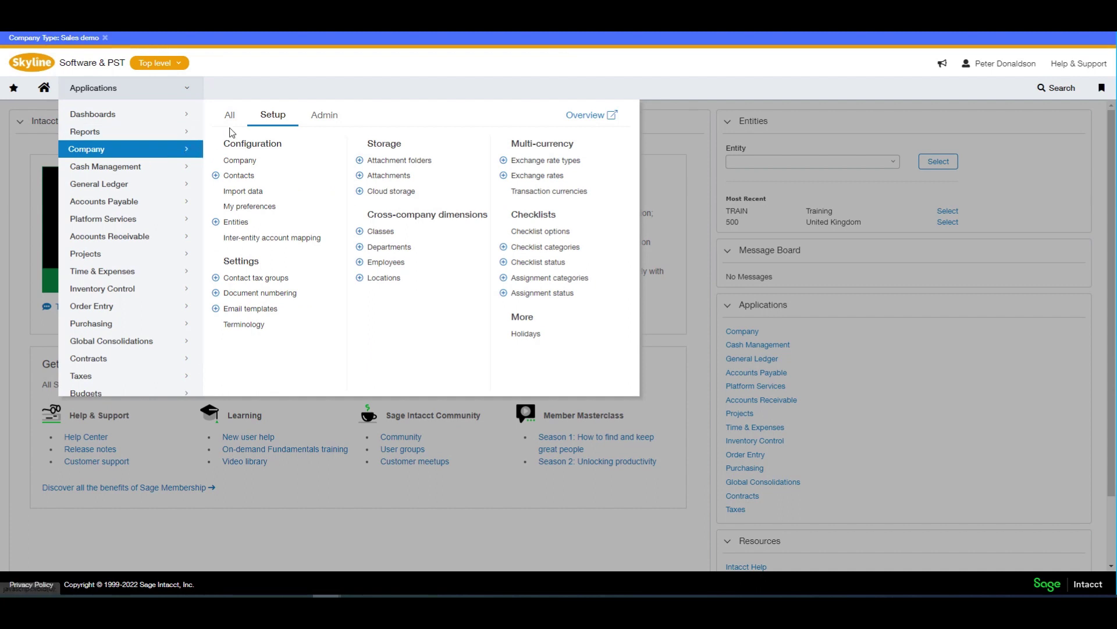
pyautogui.click(339, 120)
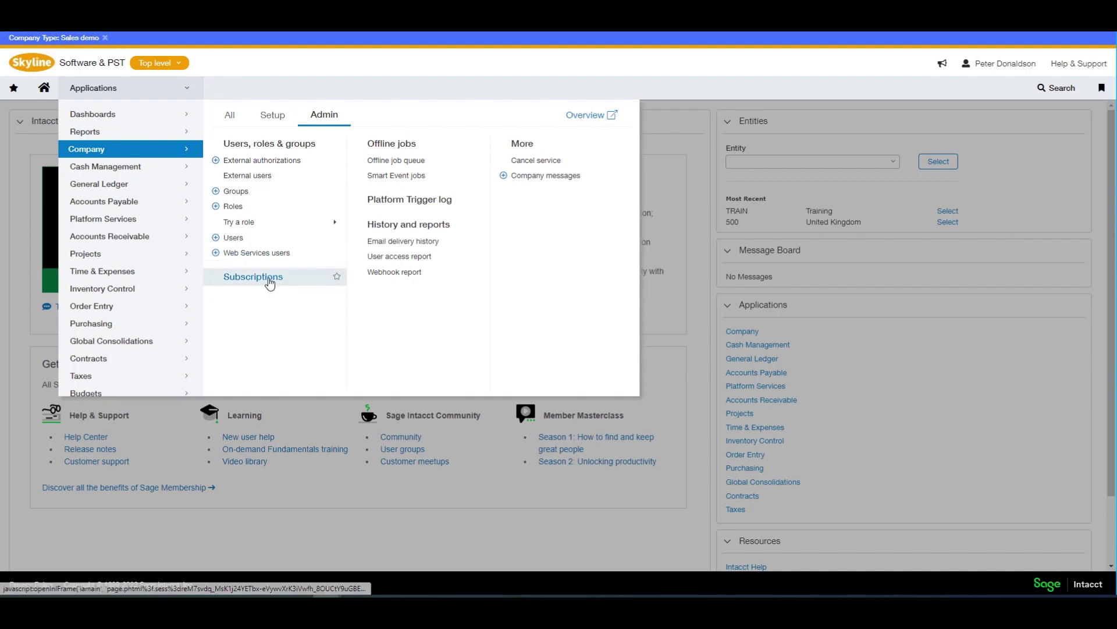
pyautogui.click(269, 278)
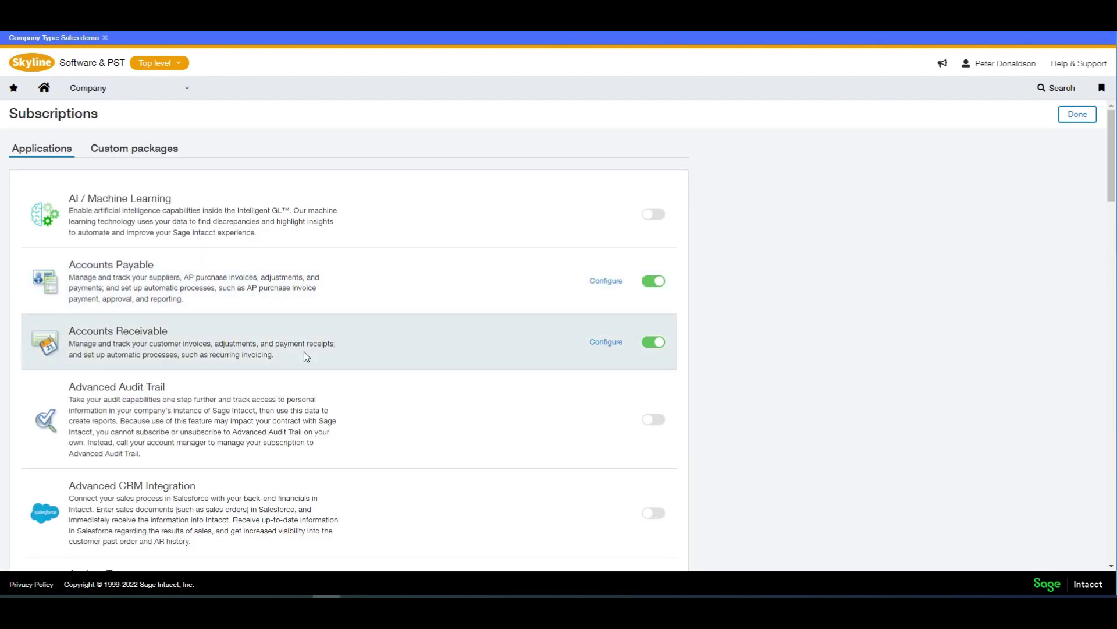
pyautogui.scroll(-20, 304, 353)
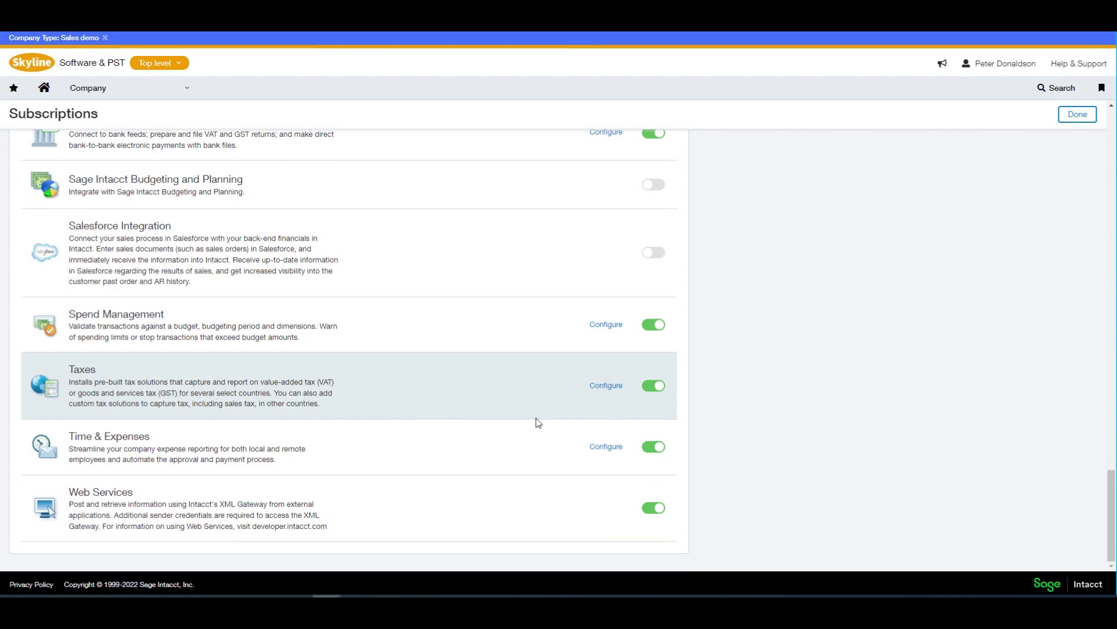
pyautogui.click(602, 390)
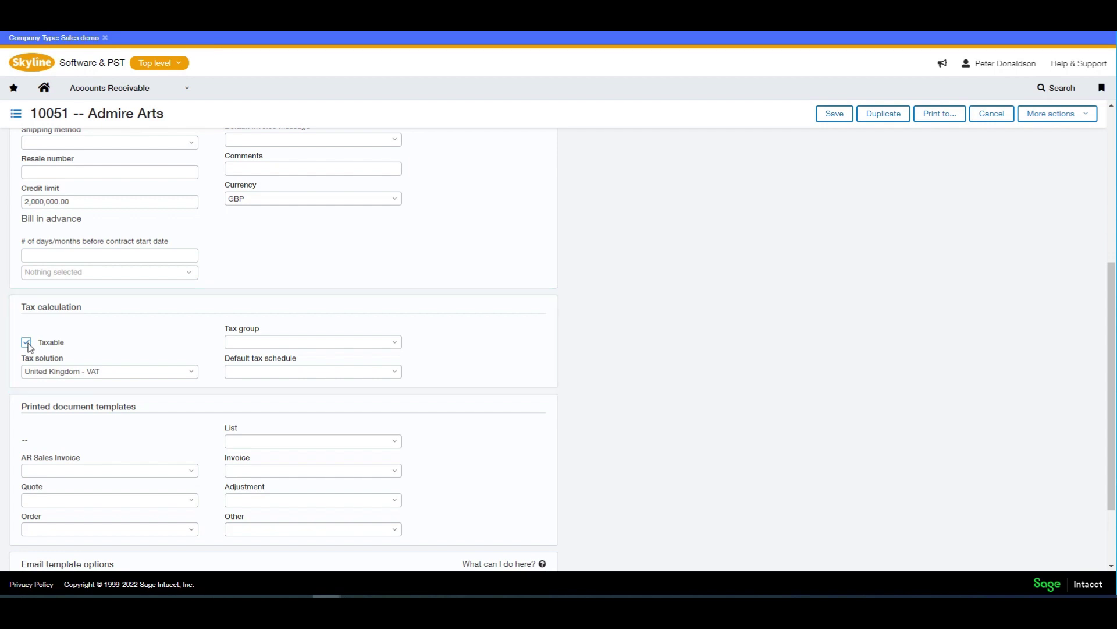
# - Give Admire Arts the UK customers tax group and UK Sale Goods Standard Rate default schedule
pyautogui.click(395, 343)
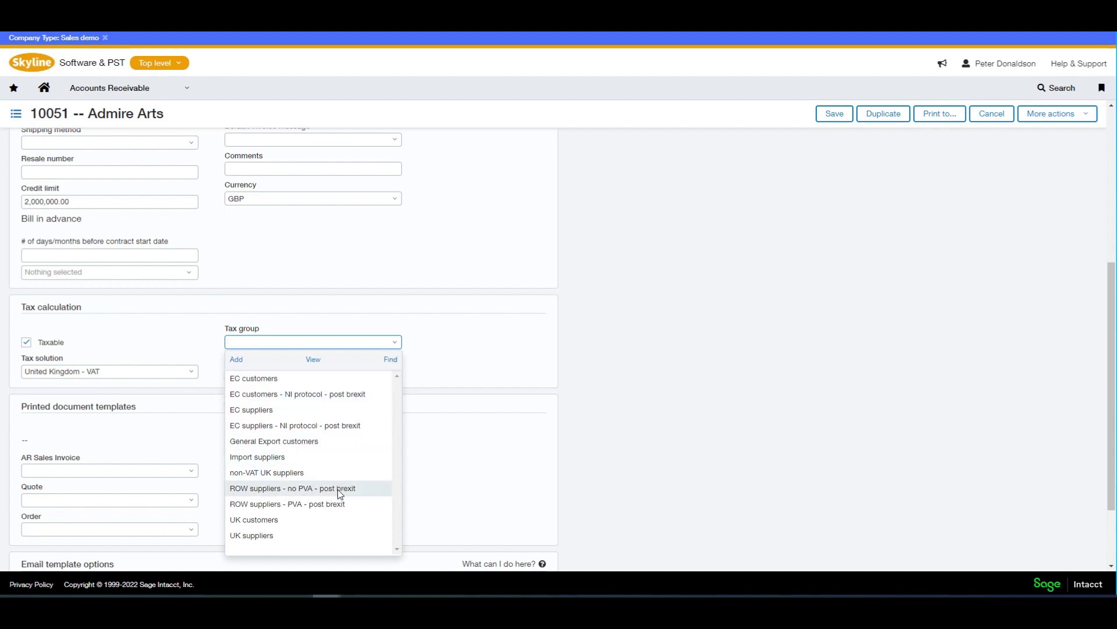
pyautogui.click(340, 520)
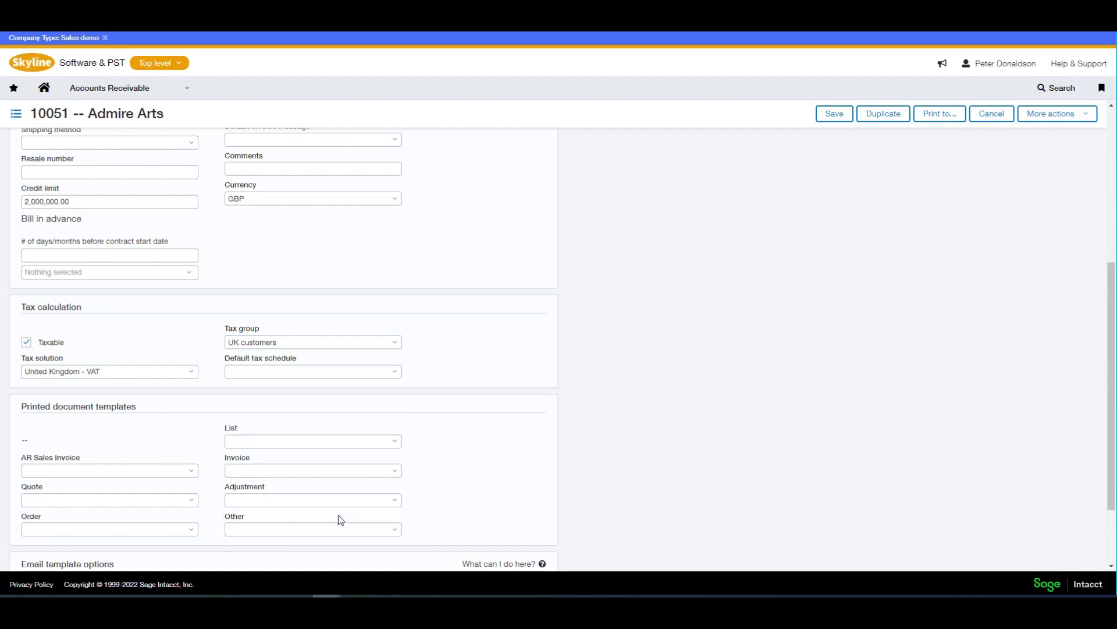
pyautogui.click(394, 373)
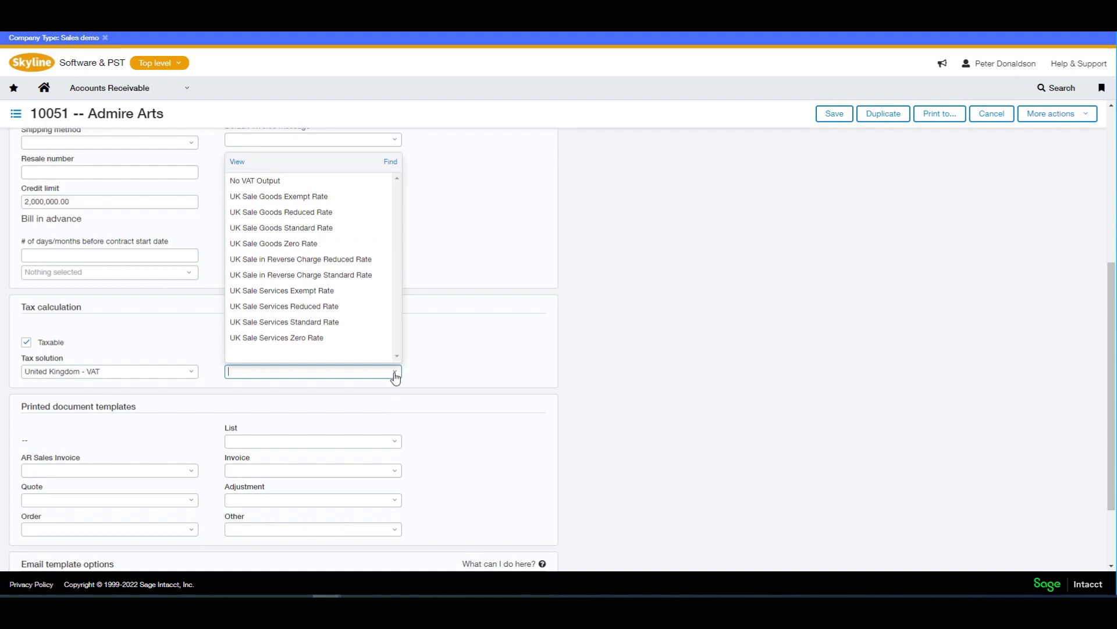
pyautogui.click(298, 228)
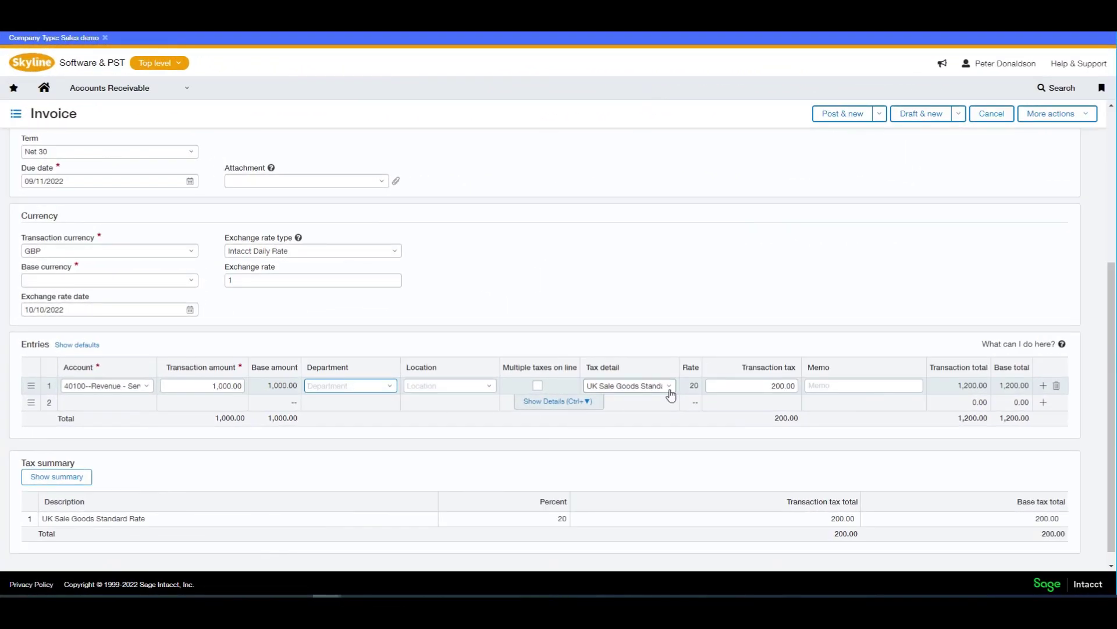
# - Leave the invoice line at UK Sale Goods Standard Rate and save the tax configuration
pyautogui.click(671, 387)
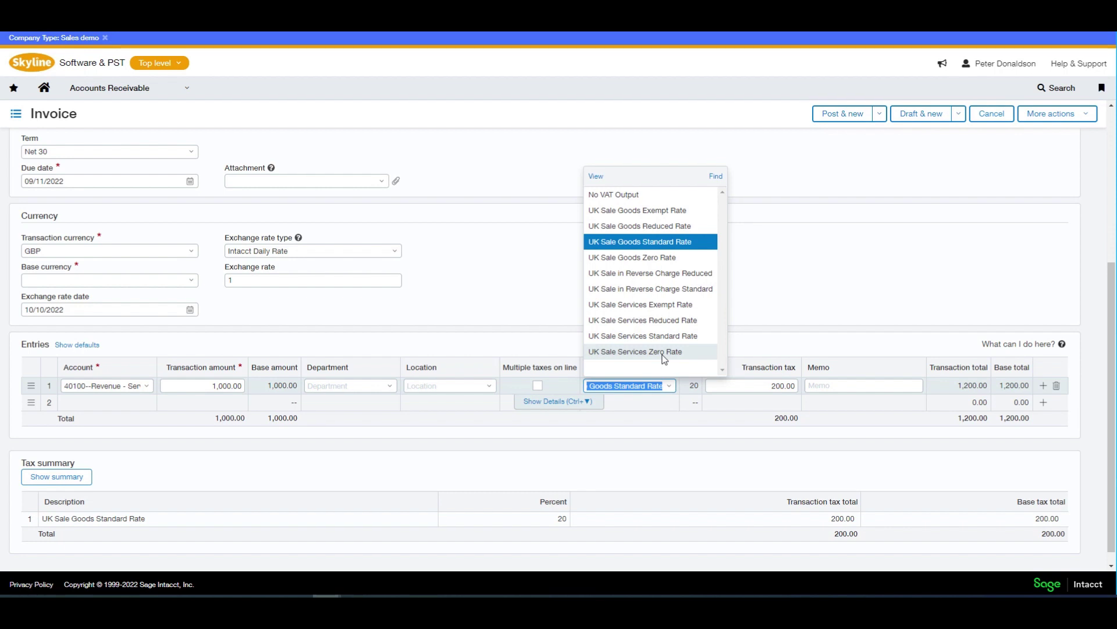
pyautogui.click(653, 242)
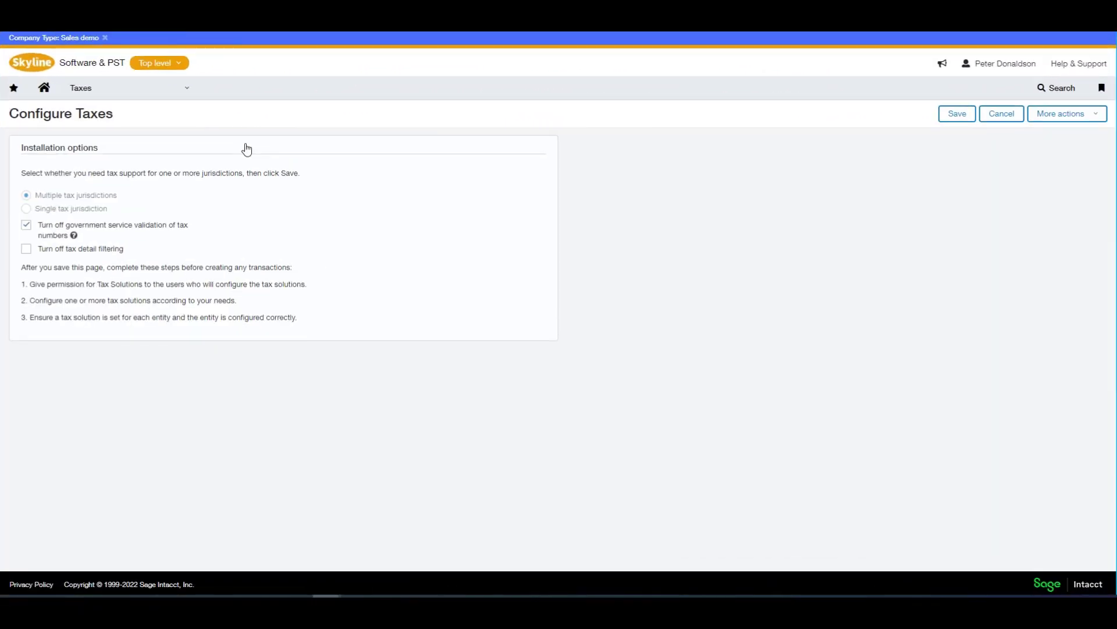
pyautogui.click(957, 114)
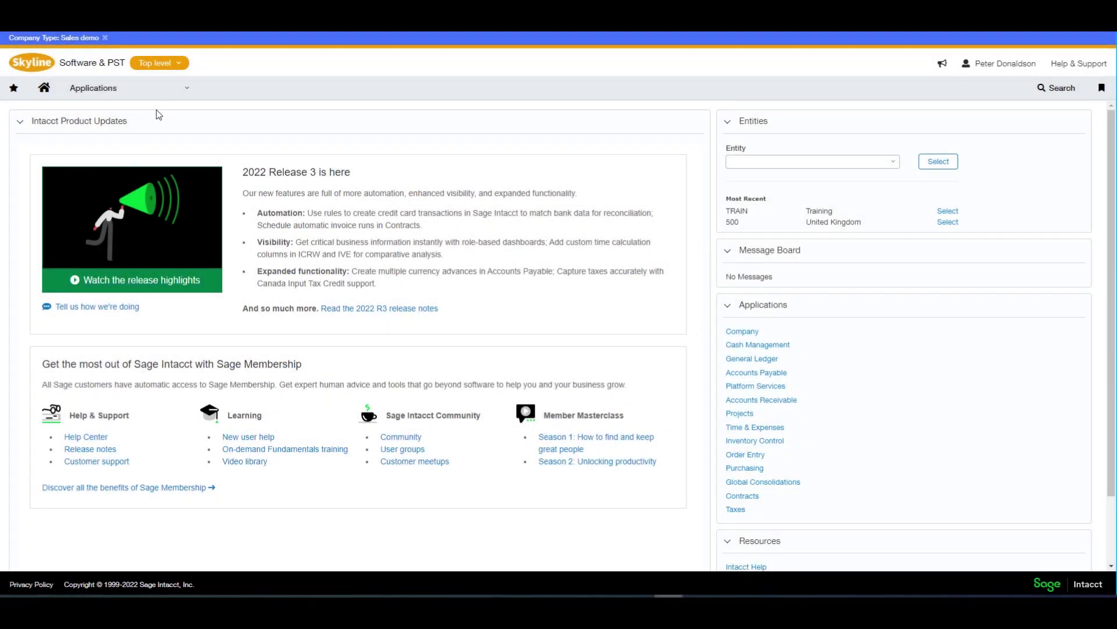
# - Open the United Kingdom - VAT tax solution for editing from Taxes > Tax solutions
pyautogui.click(175, 90)
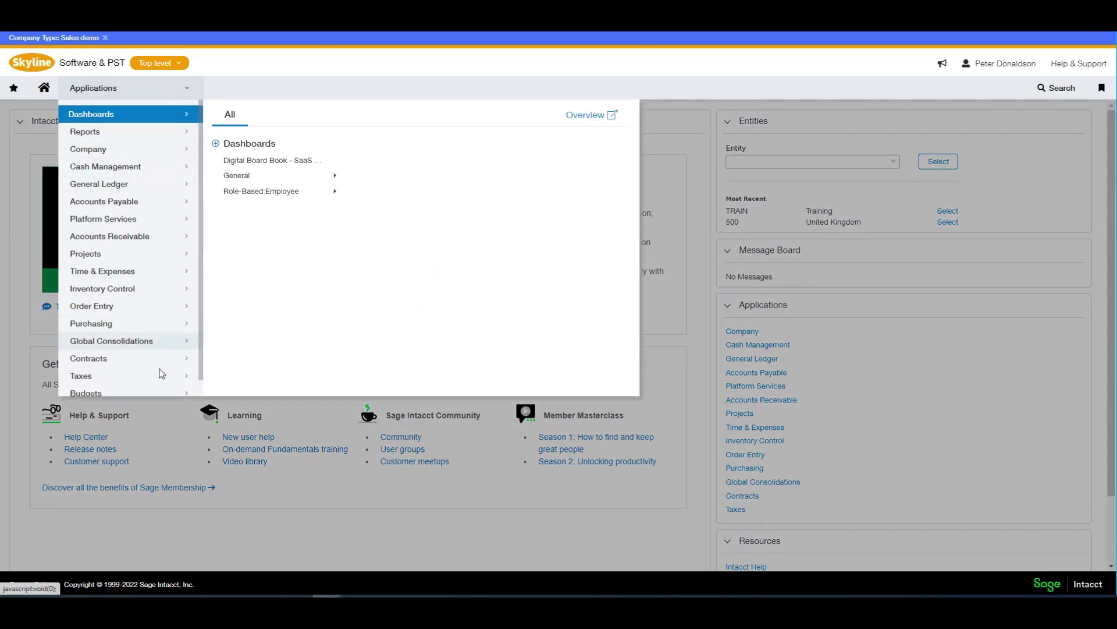
pyautogui.click(169, 377)
pyautogui.click(255, 170)
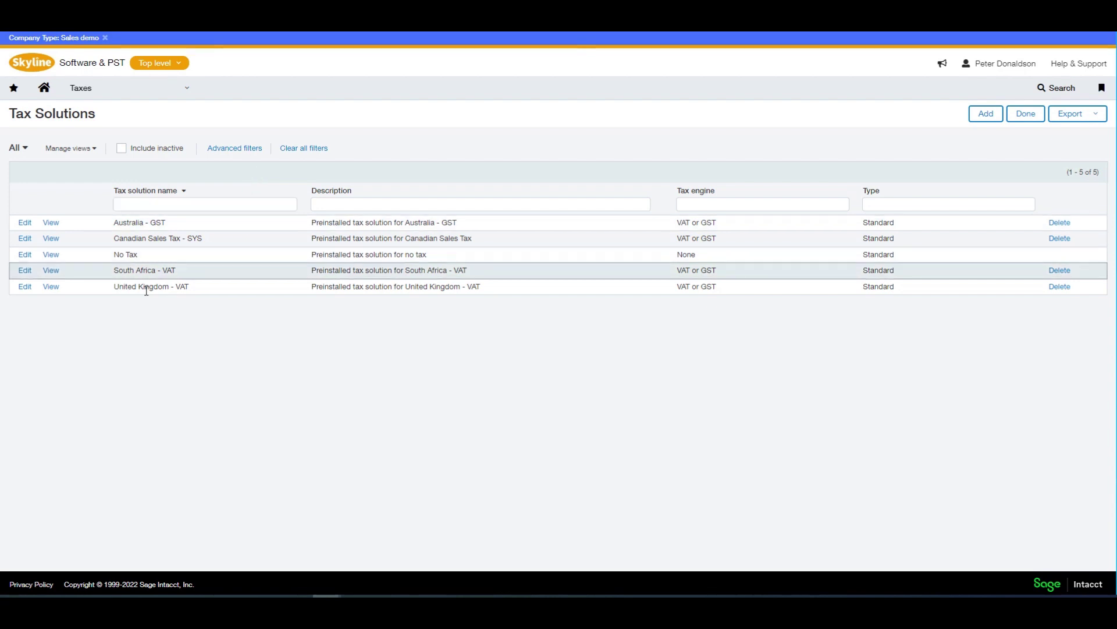
pyautogui.click(24, 288)
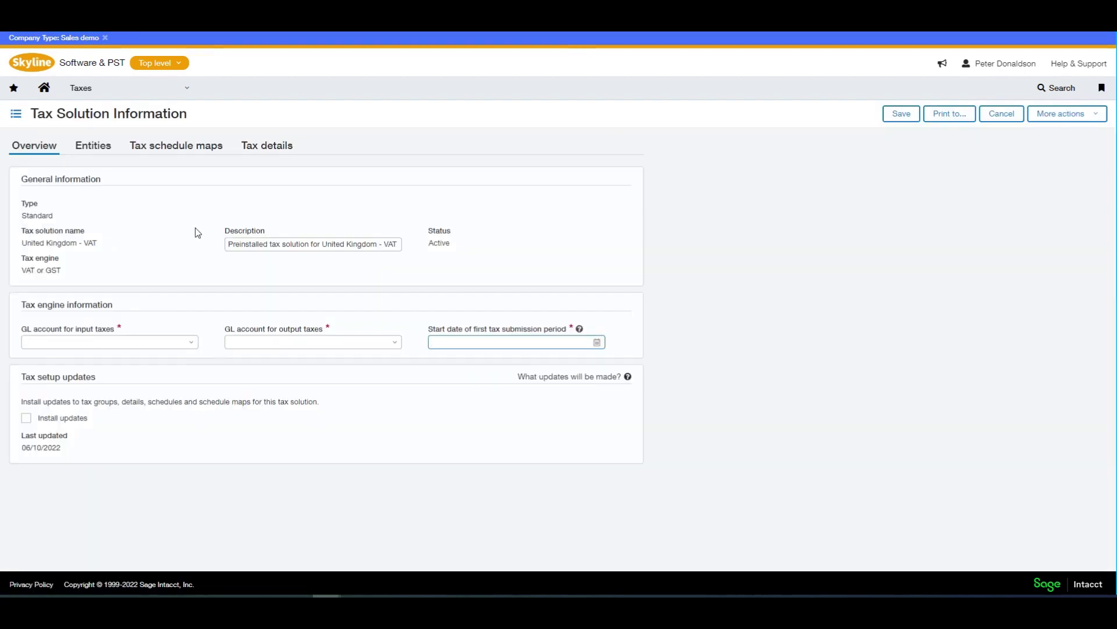
# - Enter input tax account 12621, output tax account 20621 and start date 01/01/2022
pyautogui.click(117, 341)
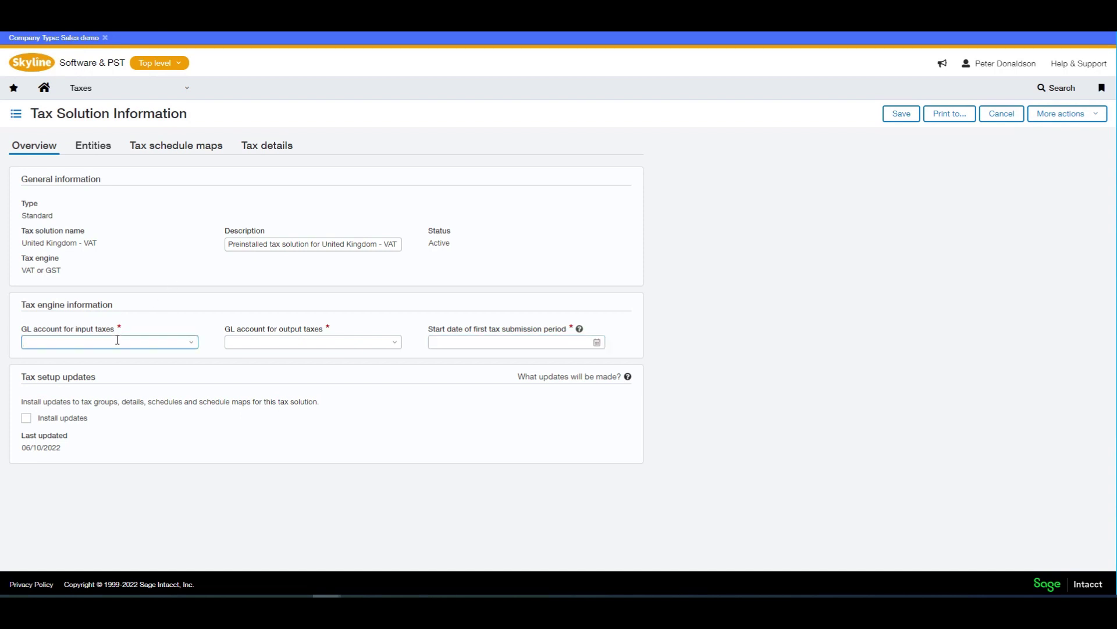
pyautogui.write('12621')
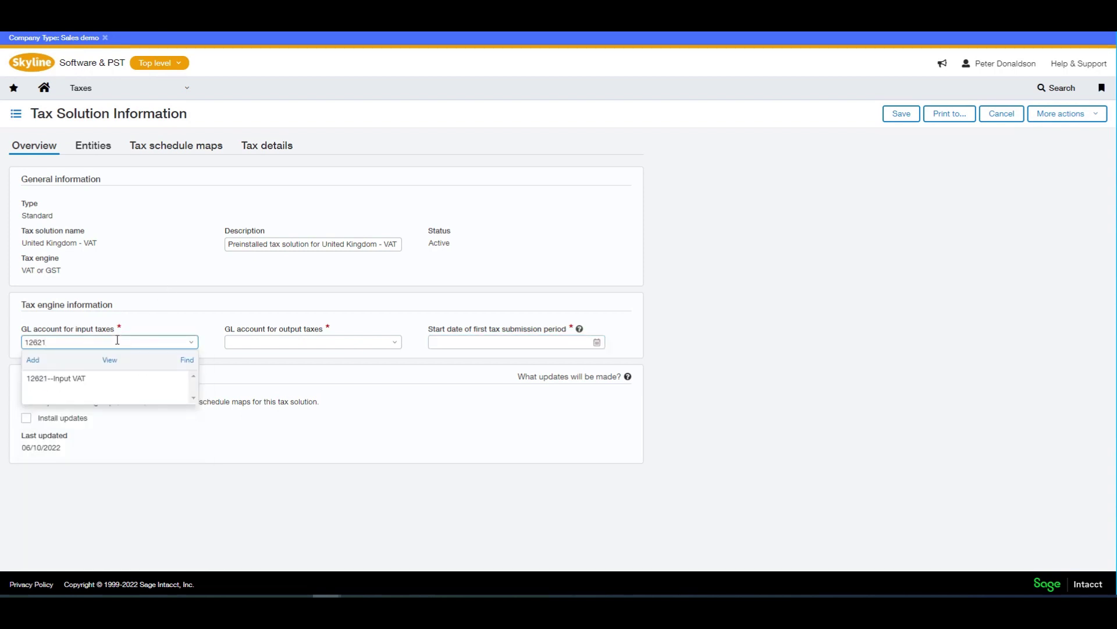
pyautogui.press('Tab')
pyautogui.write('20621')
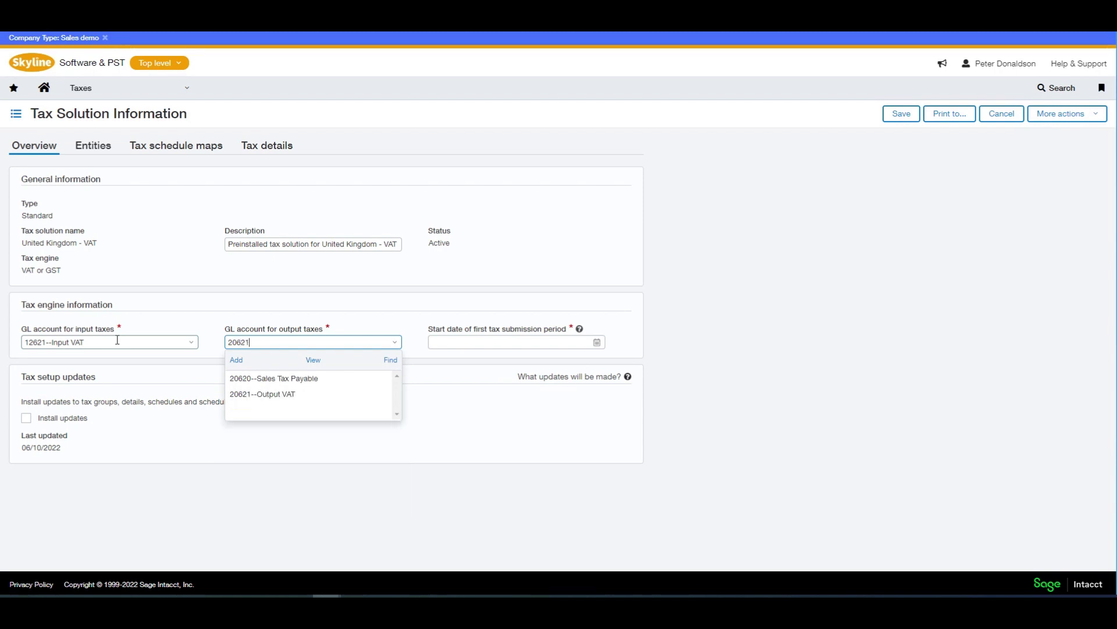
pyautogui.press('Tab')
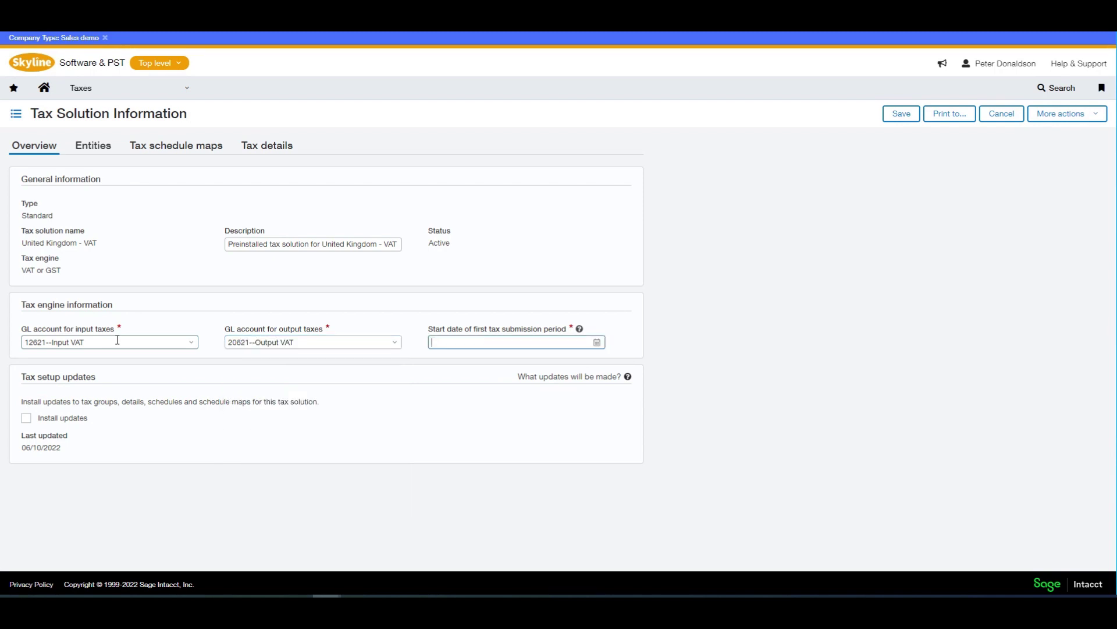
pyautogui.write('01/01/2022')
pyautogui.press('Tab')
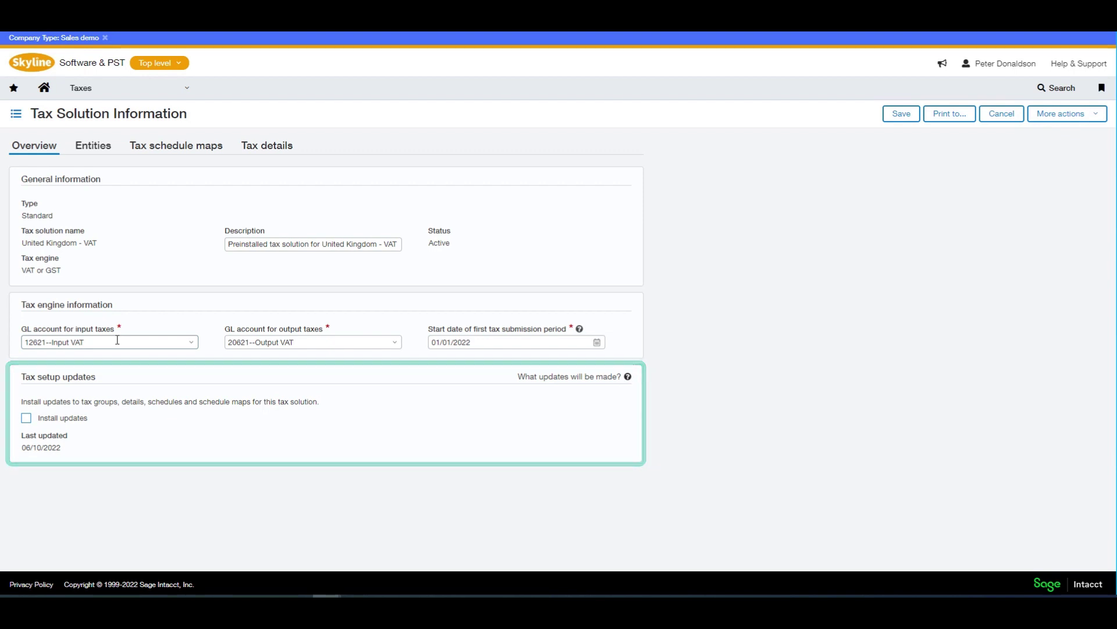
# - Review the United Kingdom - VAT solution's Entities, Tax schedule maps and Tax details tabs
pyautogui.click(87, 149)
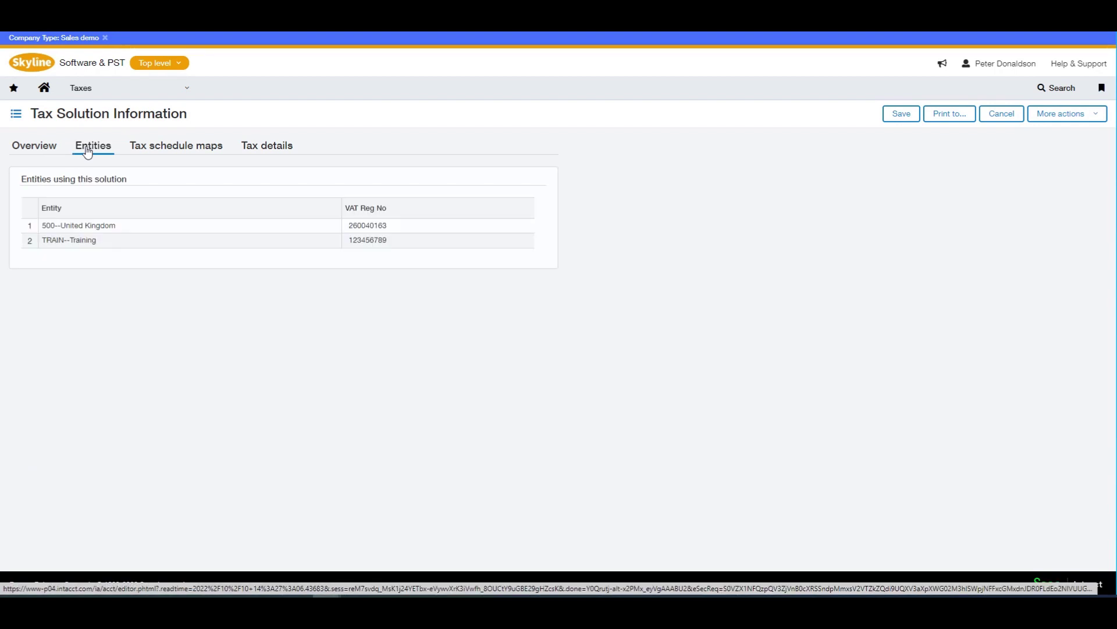
pyautogui.click(181, 148)
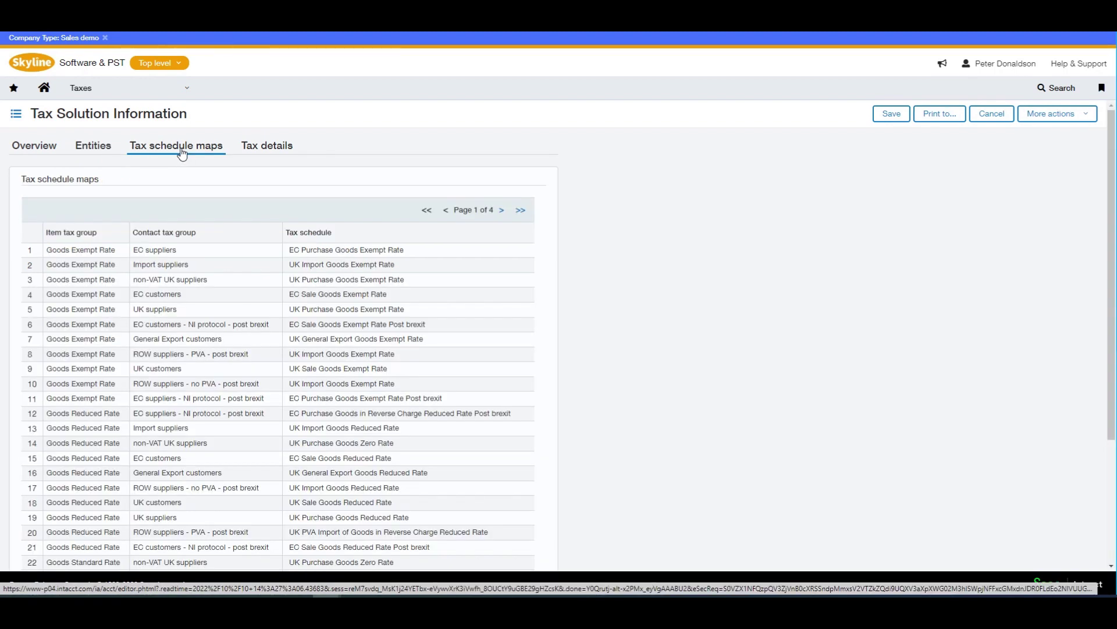
pyautogui.click(271, 150)
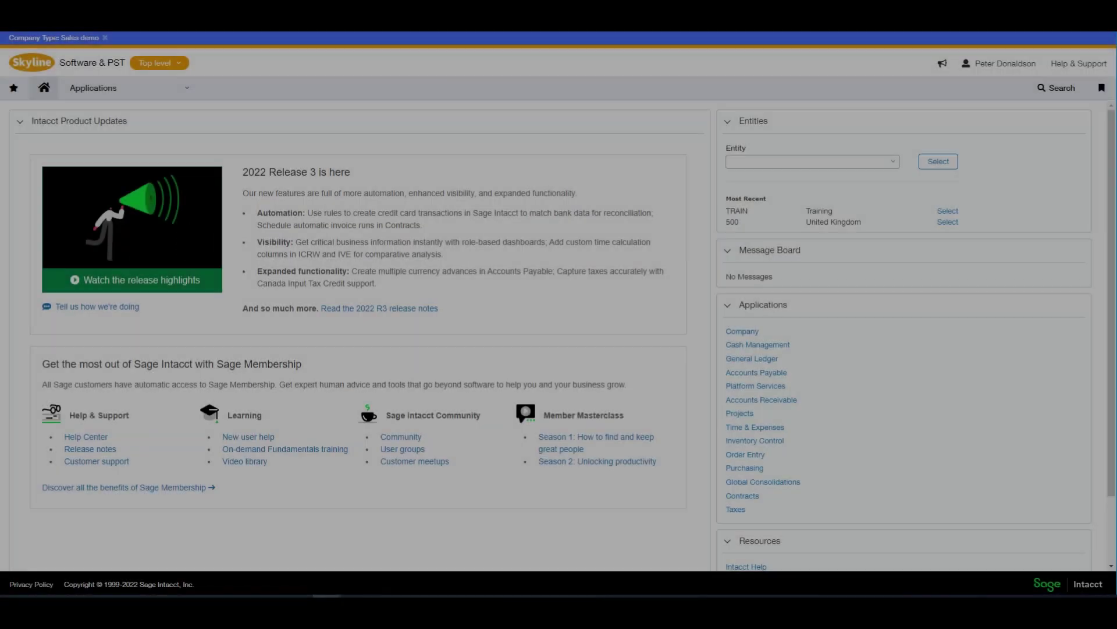
# - Open inventory item 1007 Servers for editing and view its Item tax groups tab
pyautogui.click(180, 90)
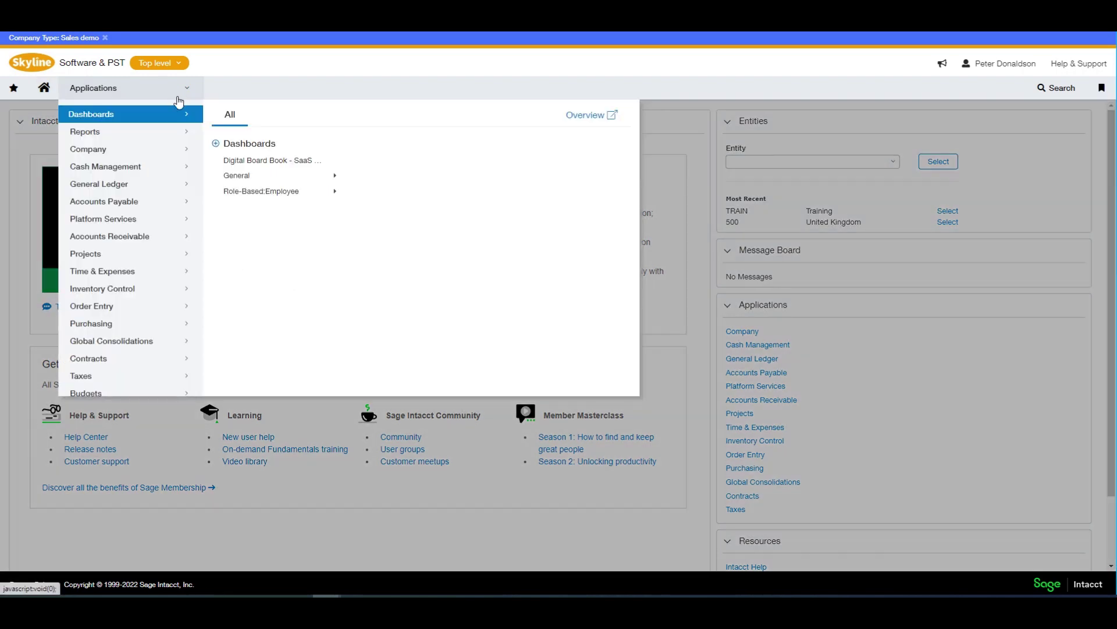
pyautogui.moveTo(173, 289)
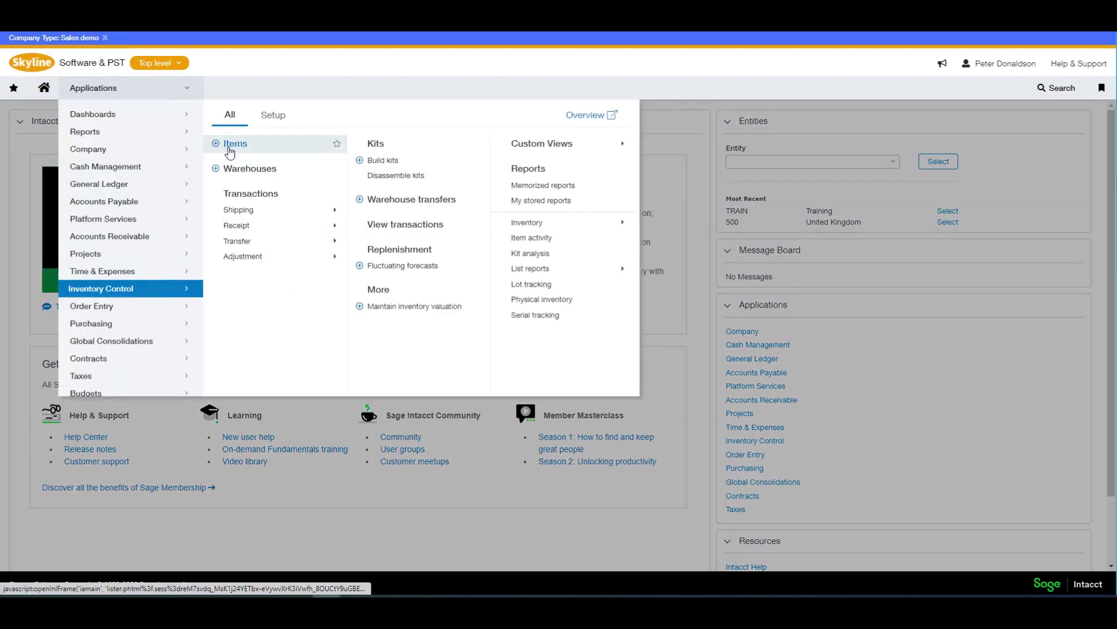
pyautogui.click(230, 146)
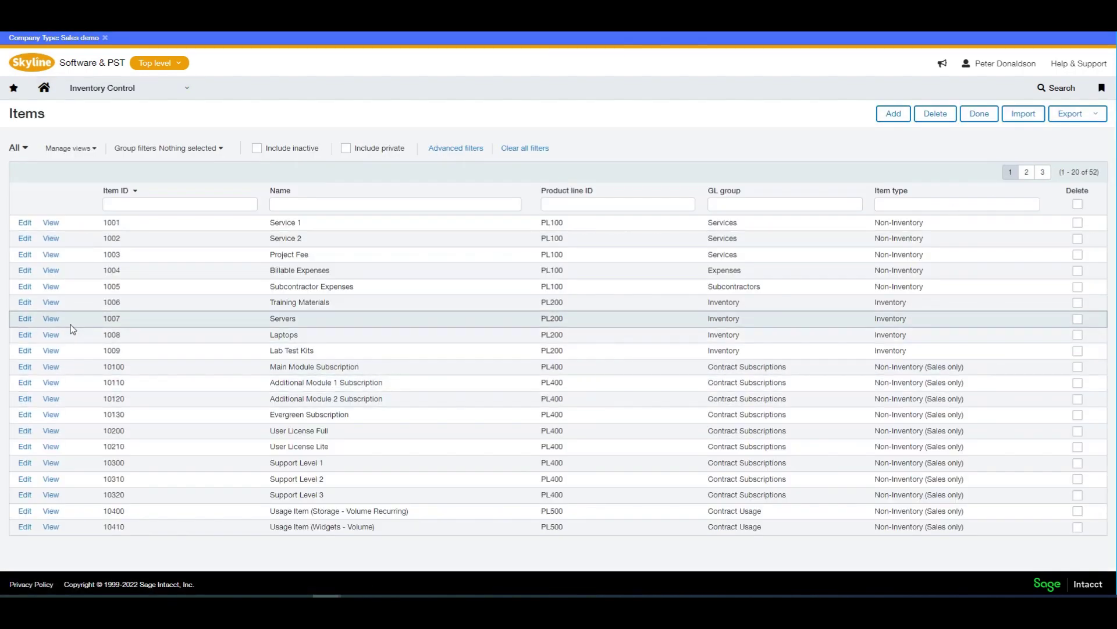
pyautogui.click(25, 318)
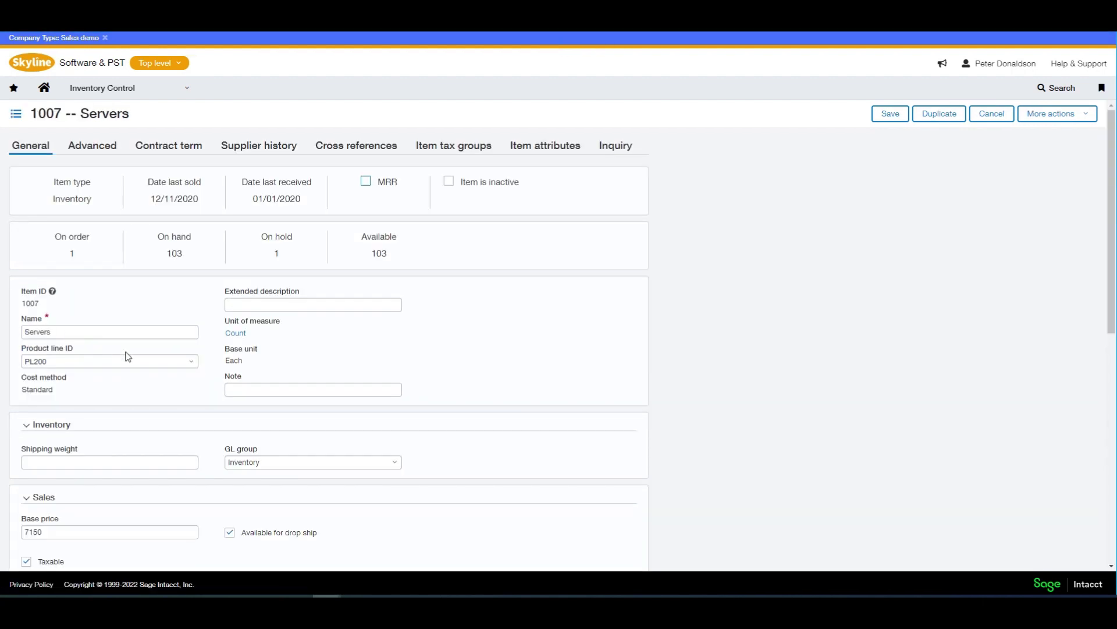
pyautogui.scroll(-4, 128, 356)
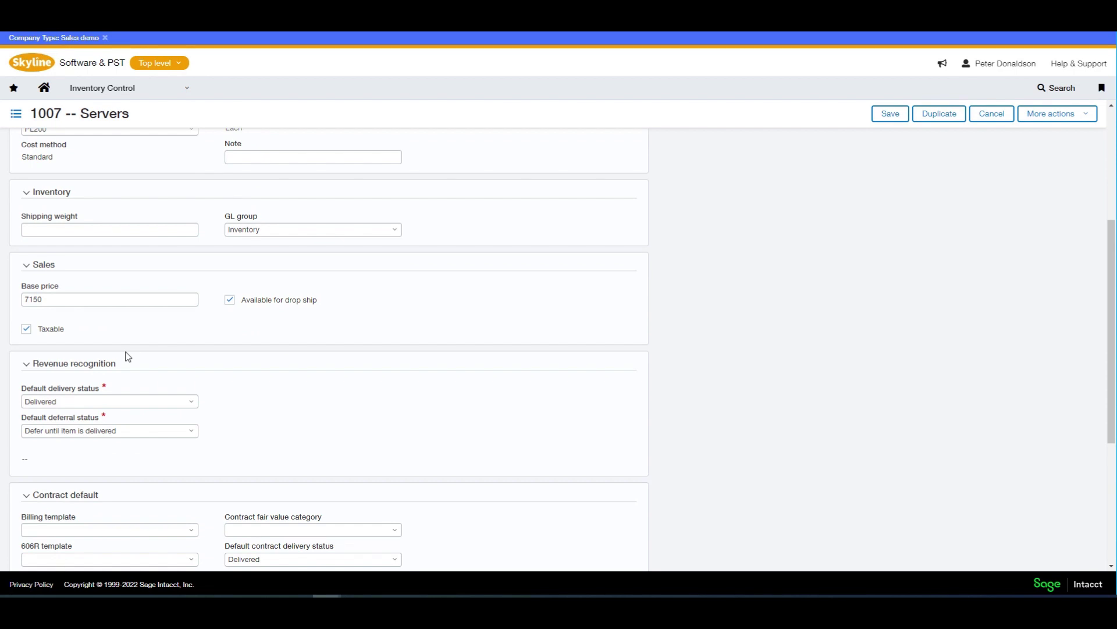
pyautogui.scroll(4, 128, 356)
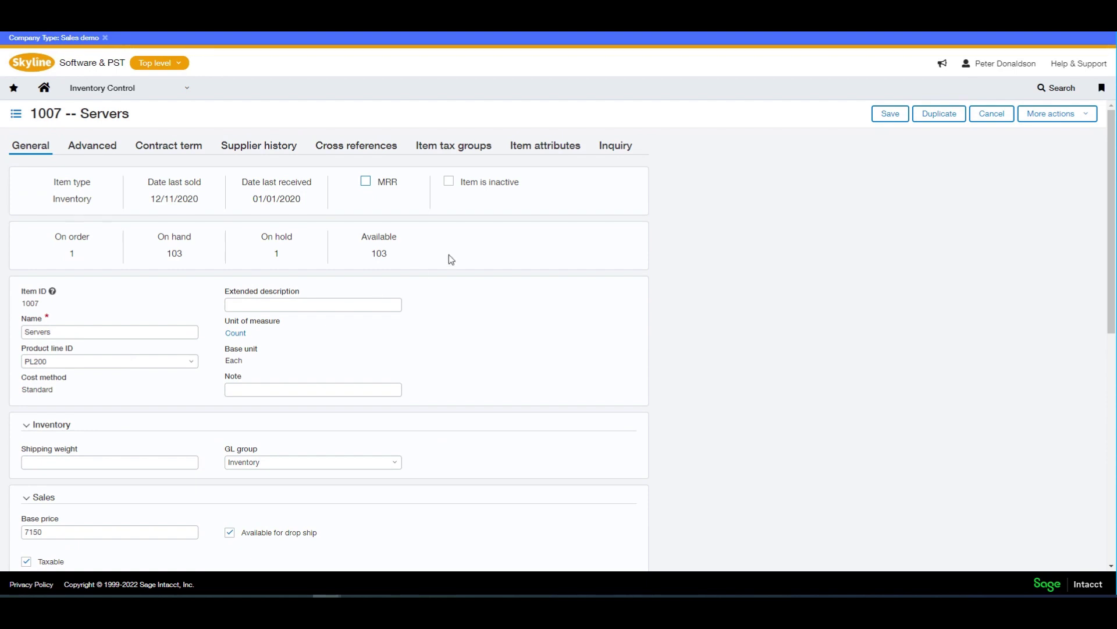
pyautogui.click(489, 152)
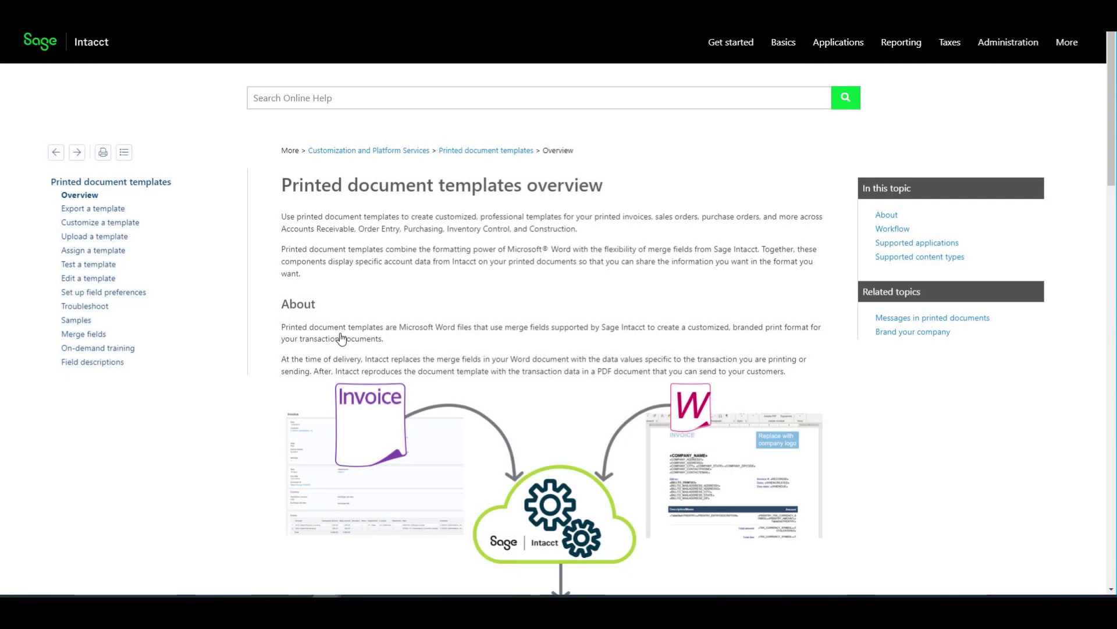
pyautogui.scroll(-1, 342, 338)
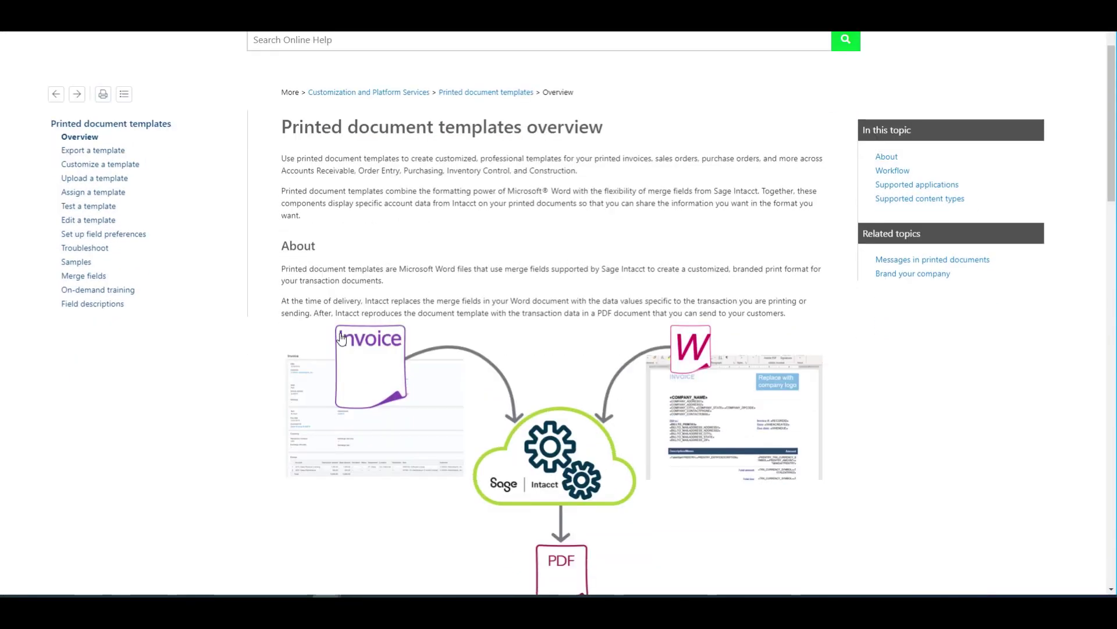
pyautogui.scroll(-5, 342, 339)
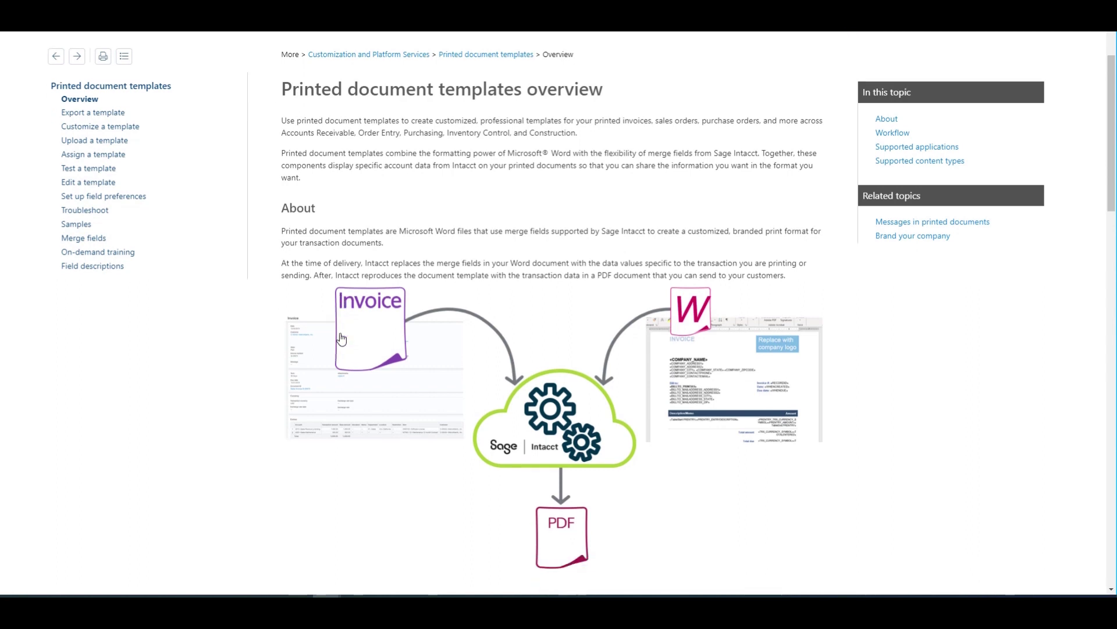
pyautogui.scroll(-3, 342, 339)
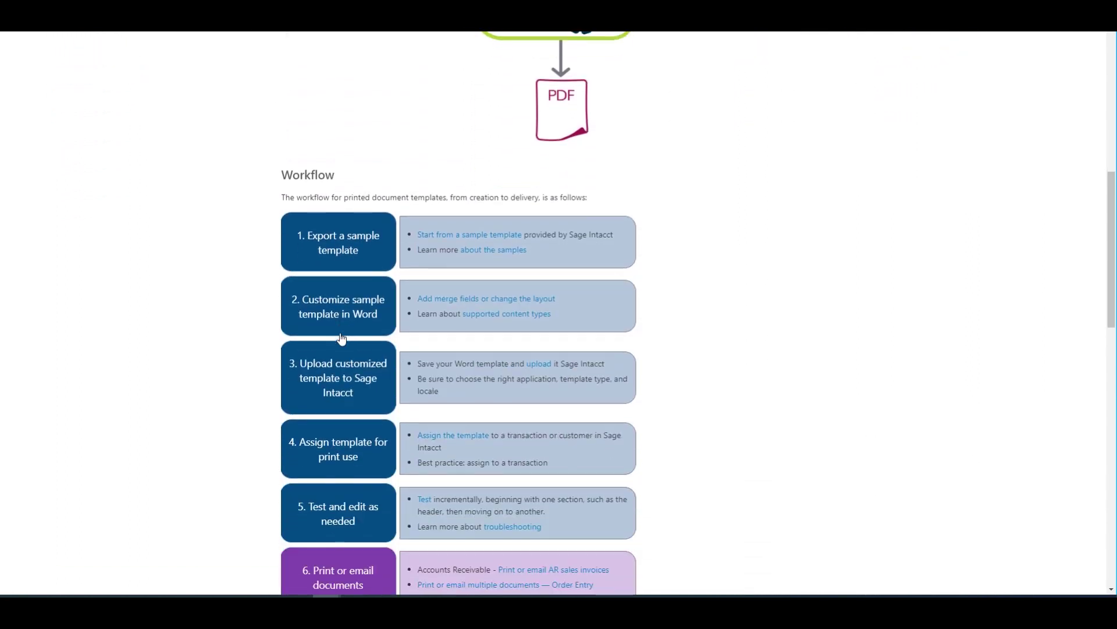
pyautogui.scroll(-2, 342, 339)
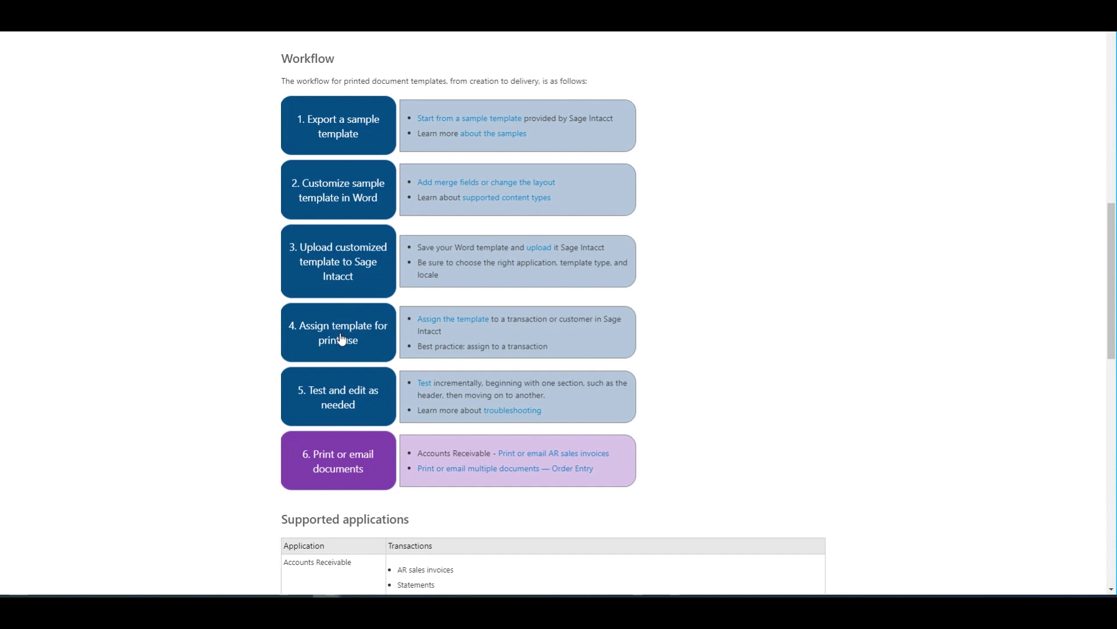
pyautogui.scroll(-4, 341, 339)
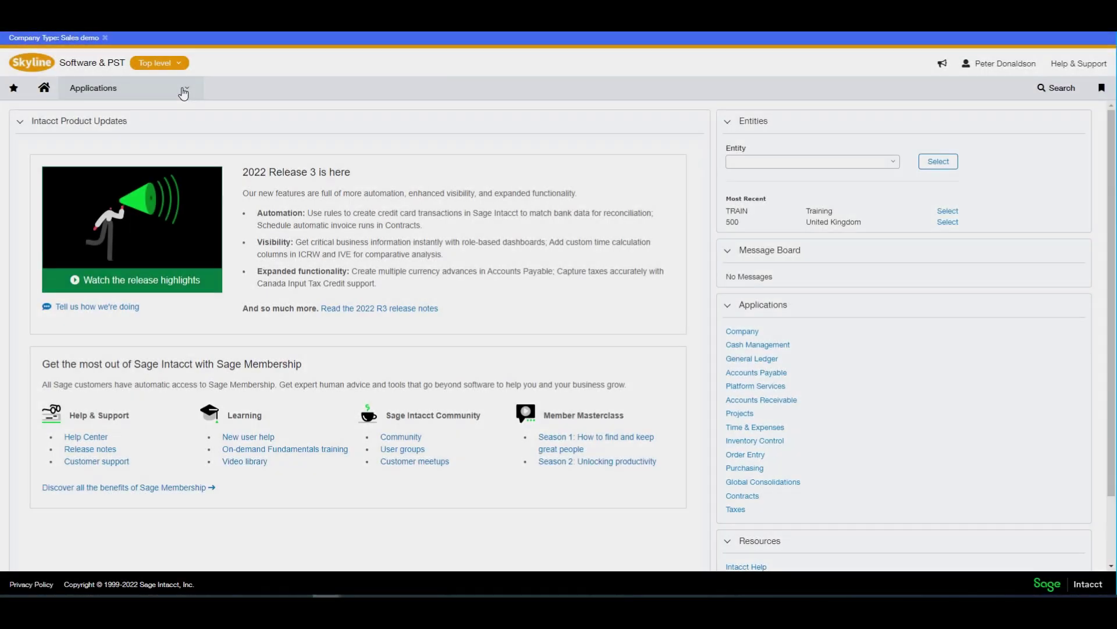
# - Edit the Sales Invoice row in the Order Entry transaction definitions list
pyautogui.click(184, 89)
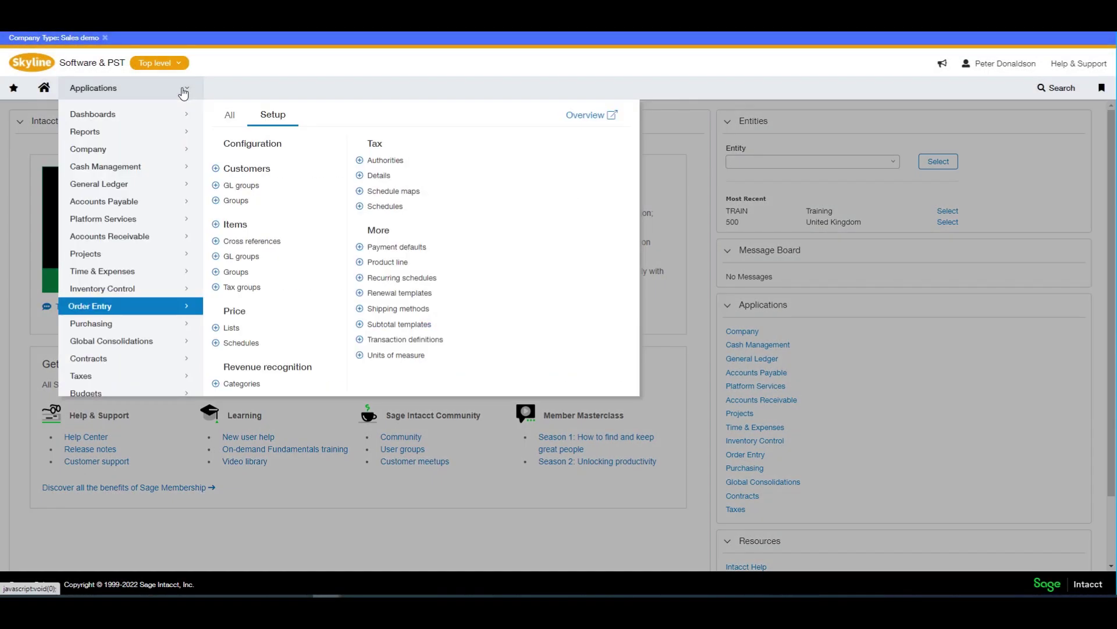
pyautogui.click(405, 340)
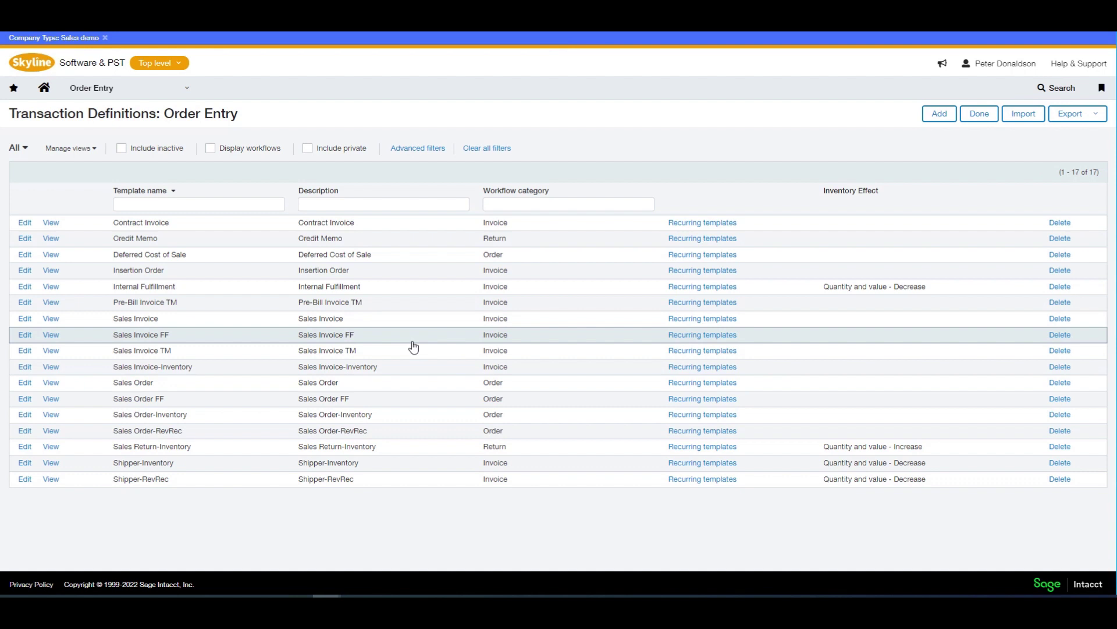
pyautogui.click(25, 319)
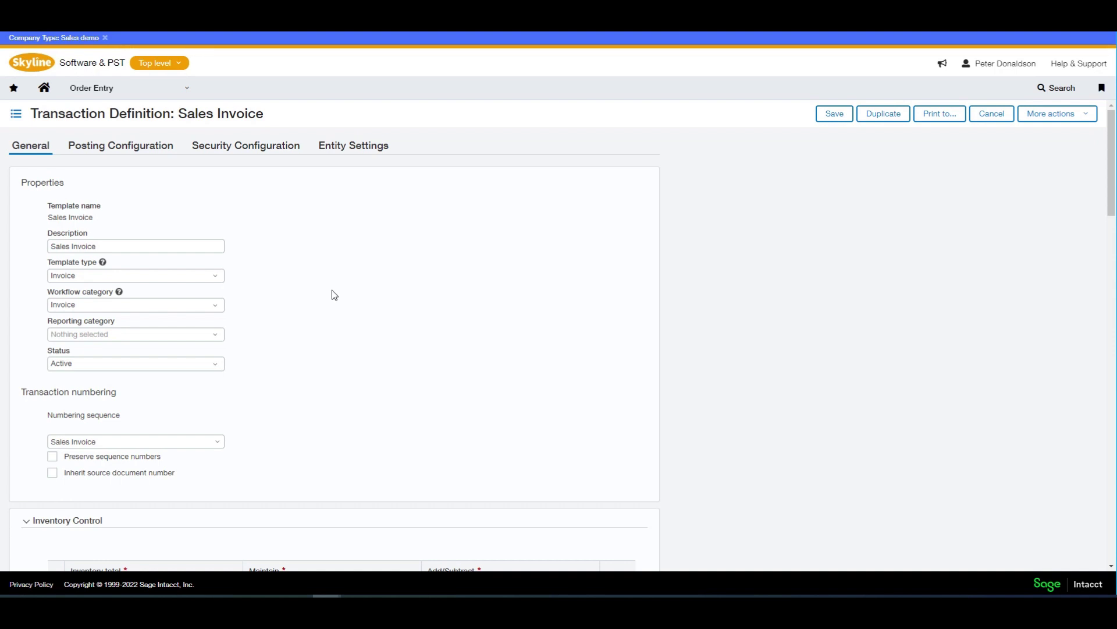
# - Review the Sales Invoice subtotals, then view its Posting Configuration account mappings
pyautogui.scroll(-4, 335, 295)
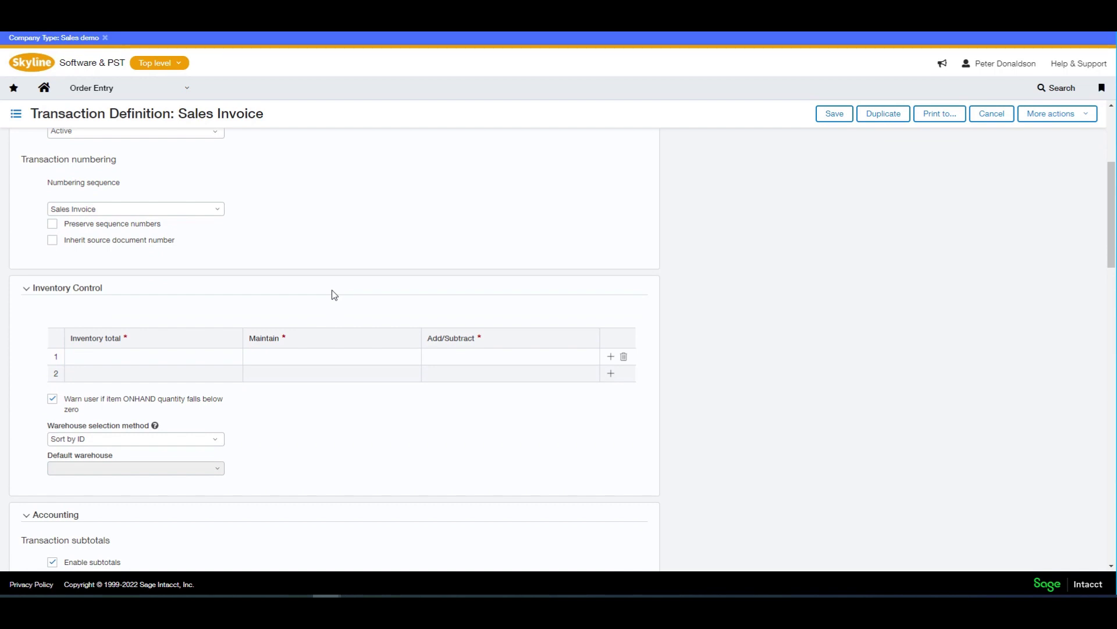
pyautogui.scroll(-5, 334, 295)
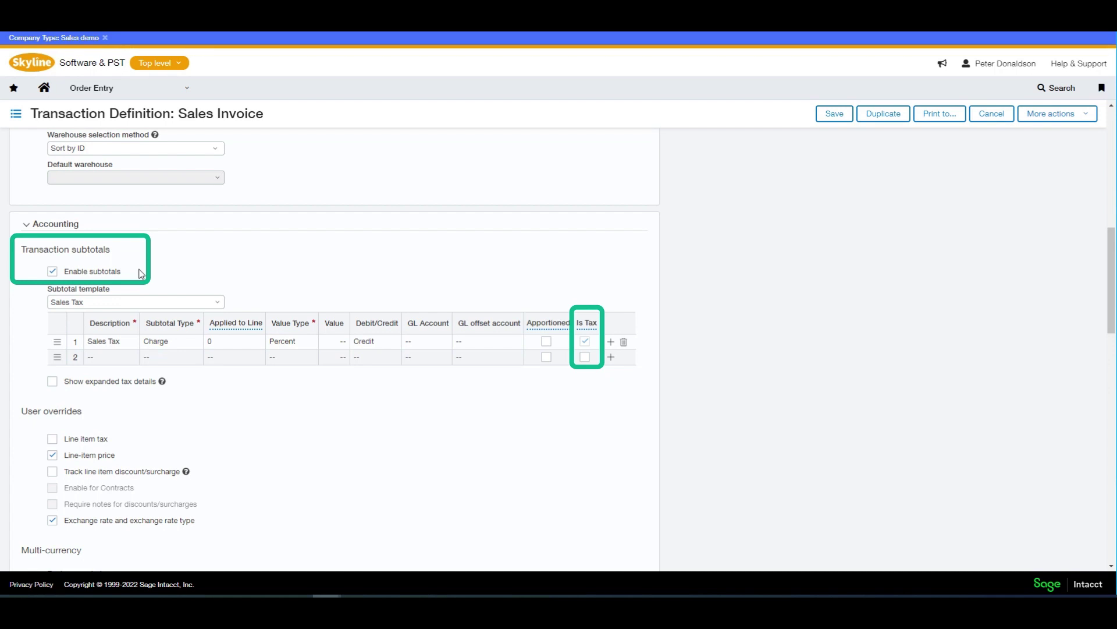
pyautogui.scroll(10, 141, 274)
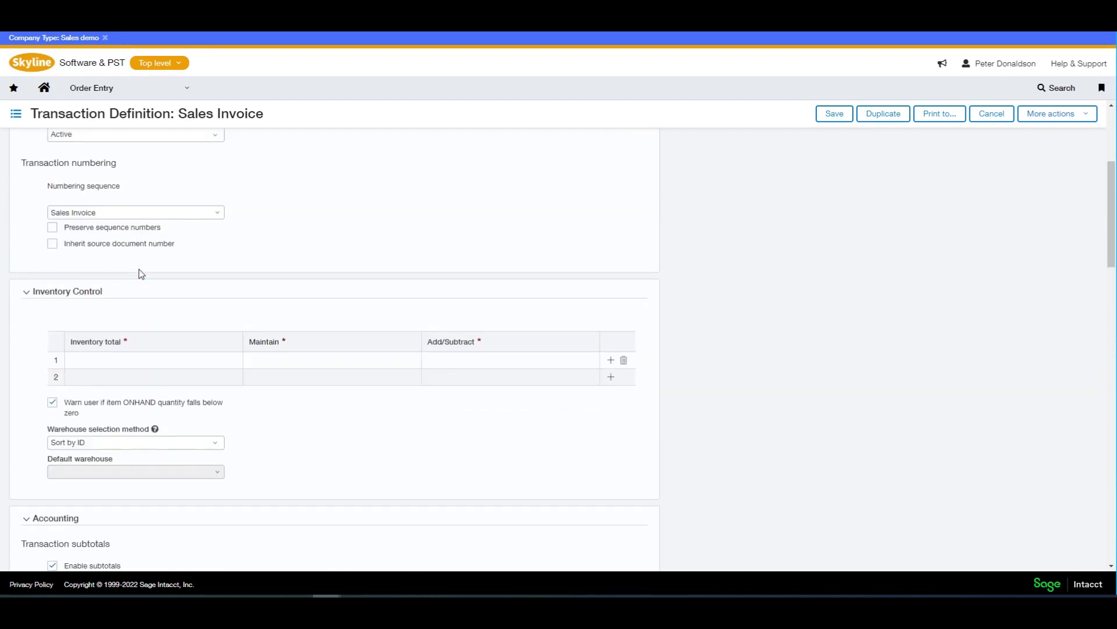
pyautogui.click(150, 150)
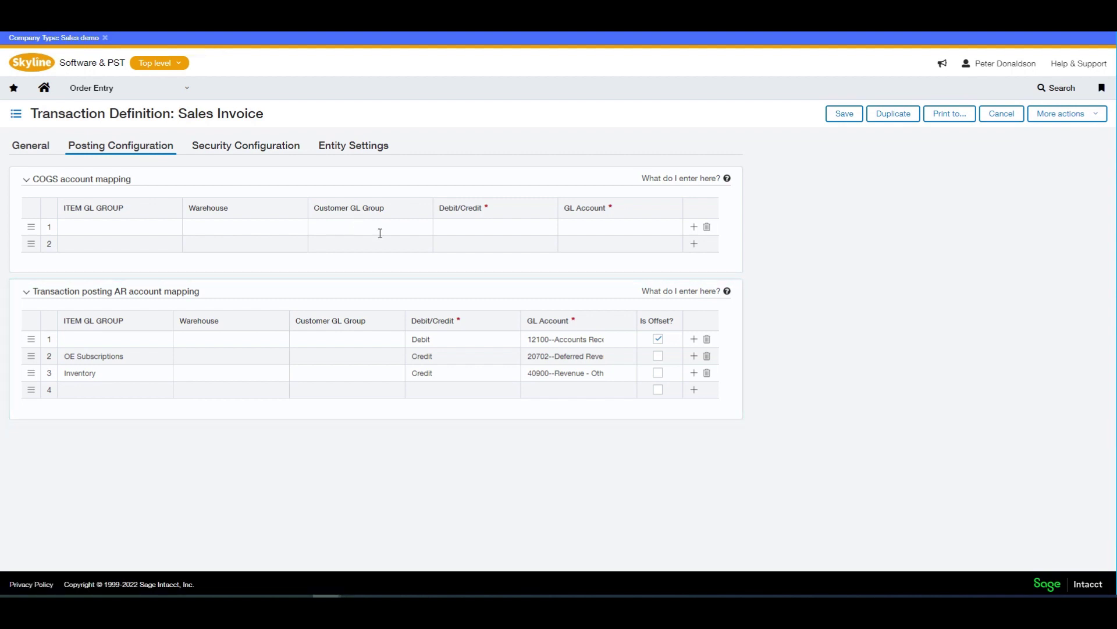
# - Go back to the Sales Invoice definition's General tab and review its remaining settings
pyautogui.click(30, 153)
pyautogui.scroll(-10, 376, 399)
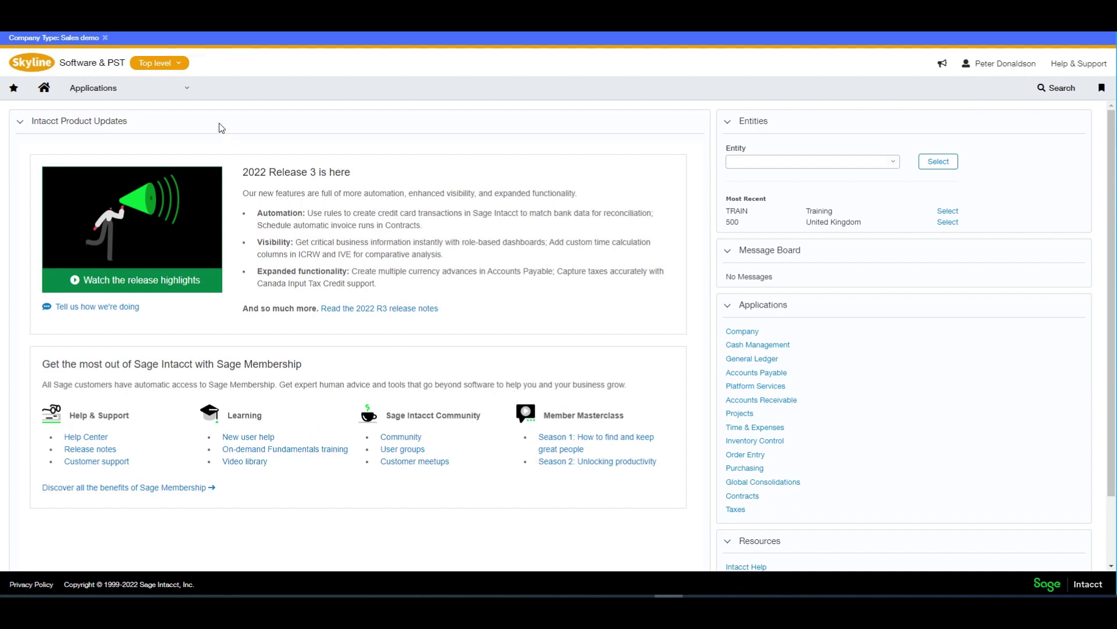
# - View the Company information page under Company > Setup, with its VAT registration and address details
pyautogui.click(184, 89)
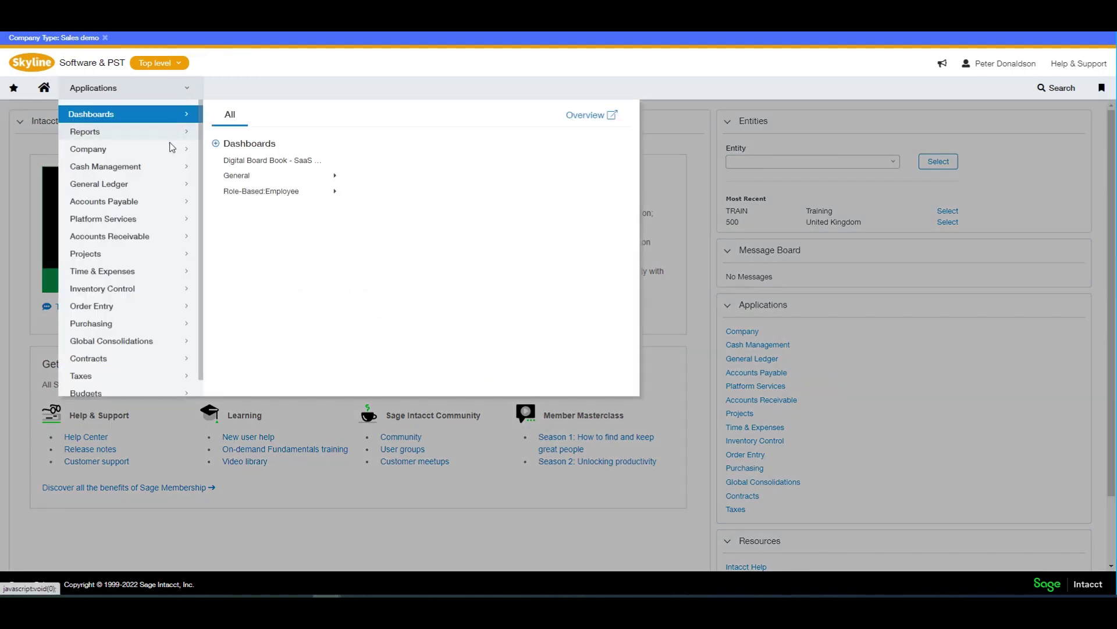
pyautogui.moveTo(170, 148)
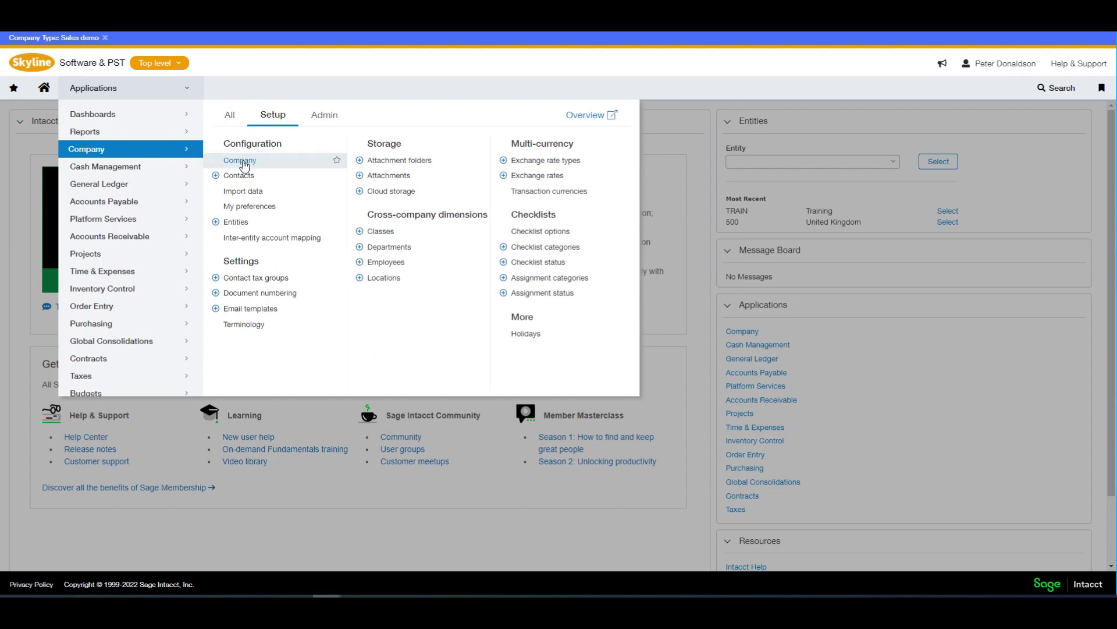
pyautogui.click(240, 160)
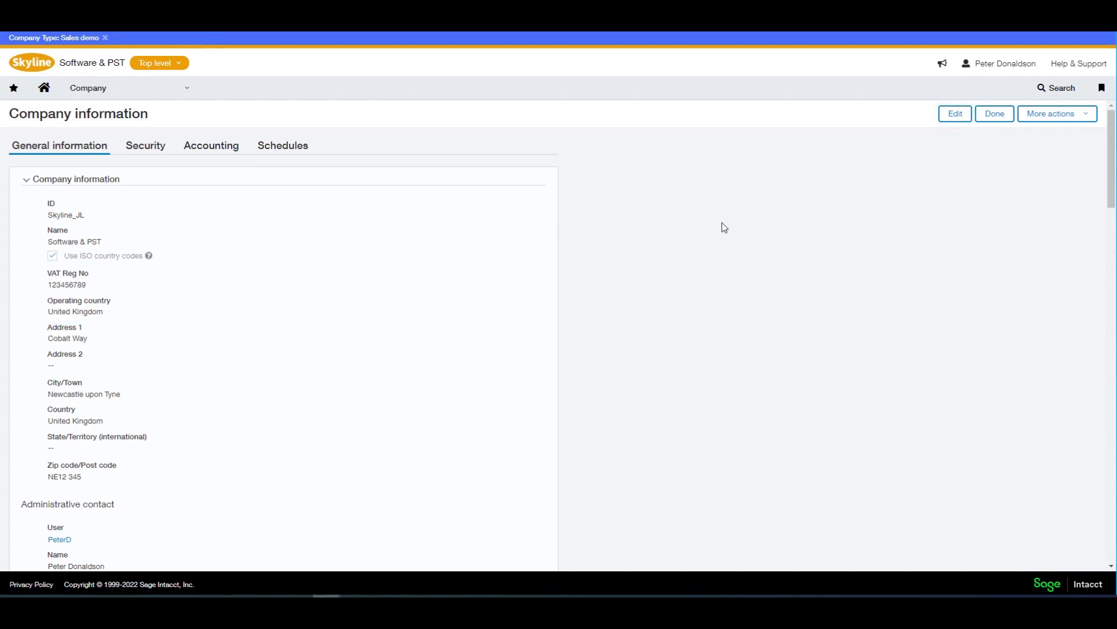
pyautogui.click(187, 91)
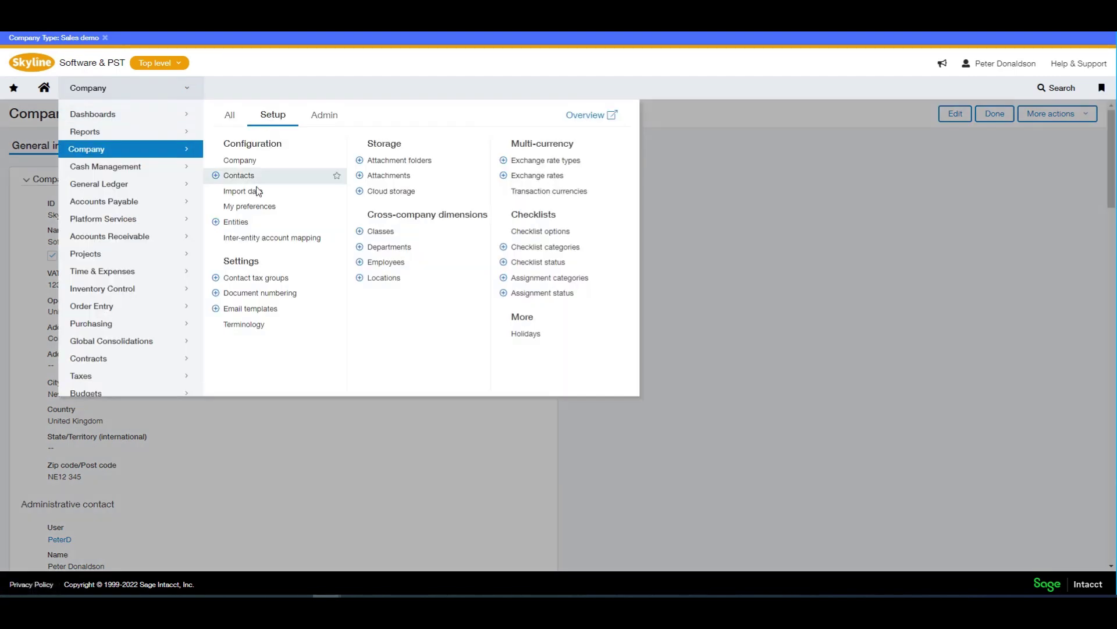
# - Change United Kingdom entity 500's VAT Reg No to 123456789 and save it
pyautogui.click(237, 221)
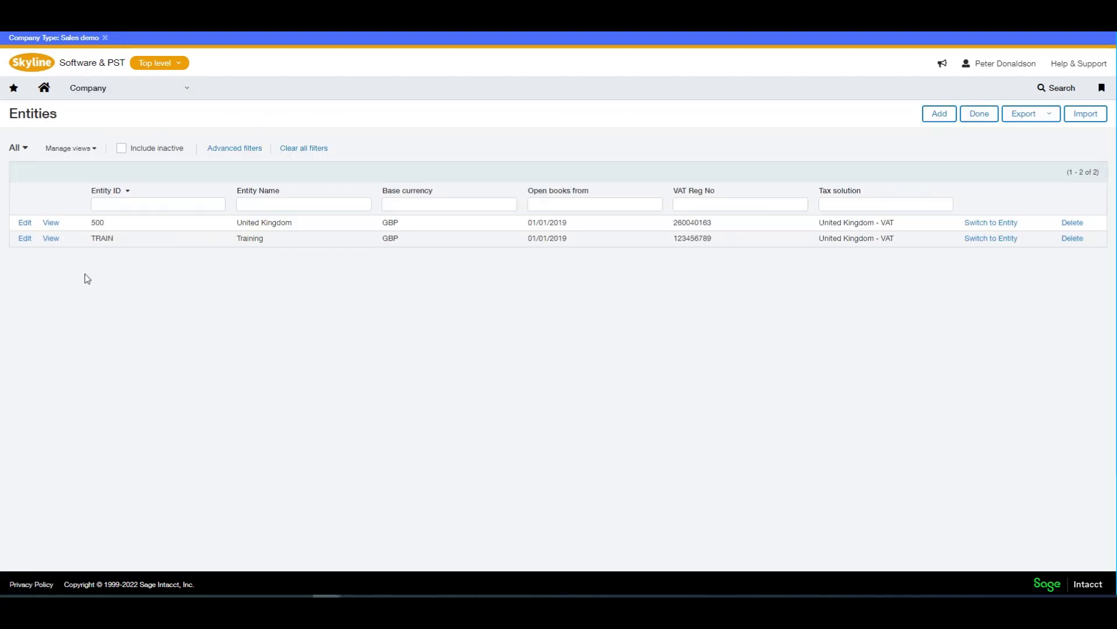
pyautogui.click(26, 224)
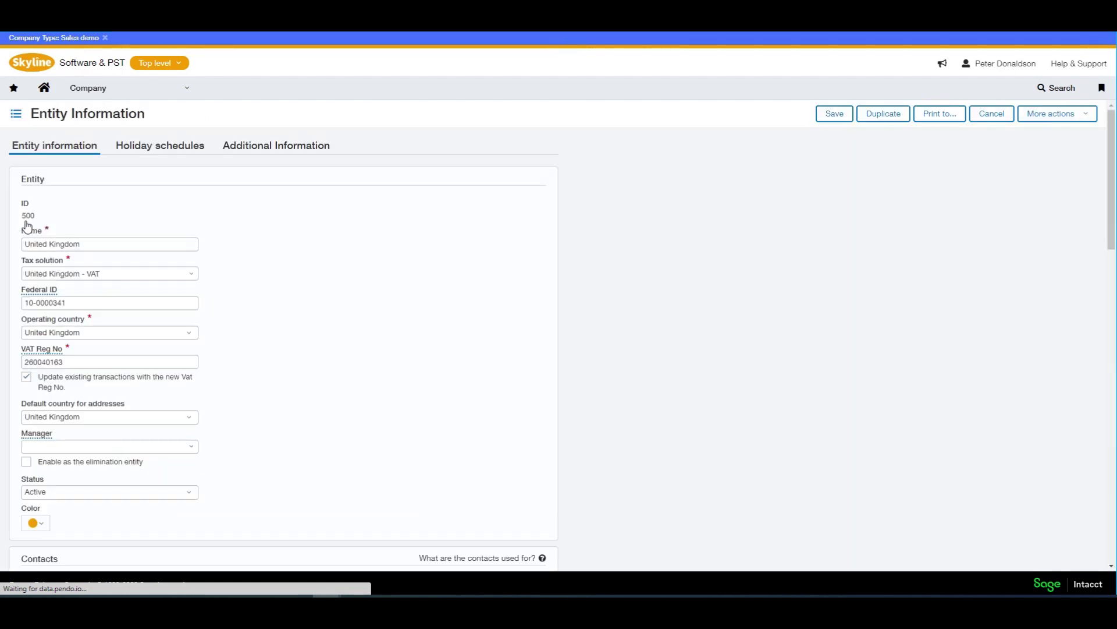
pyautogui.moveTo(73, 362); pyautogui.dragTo(4, 367)
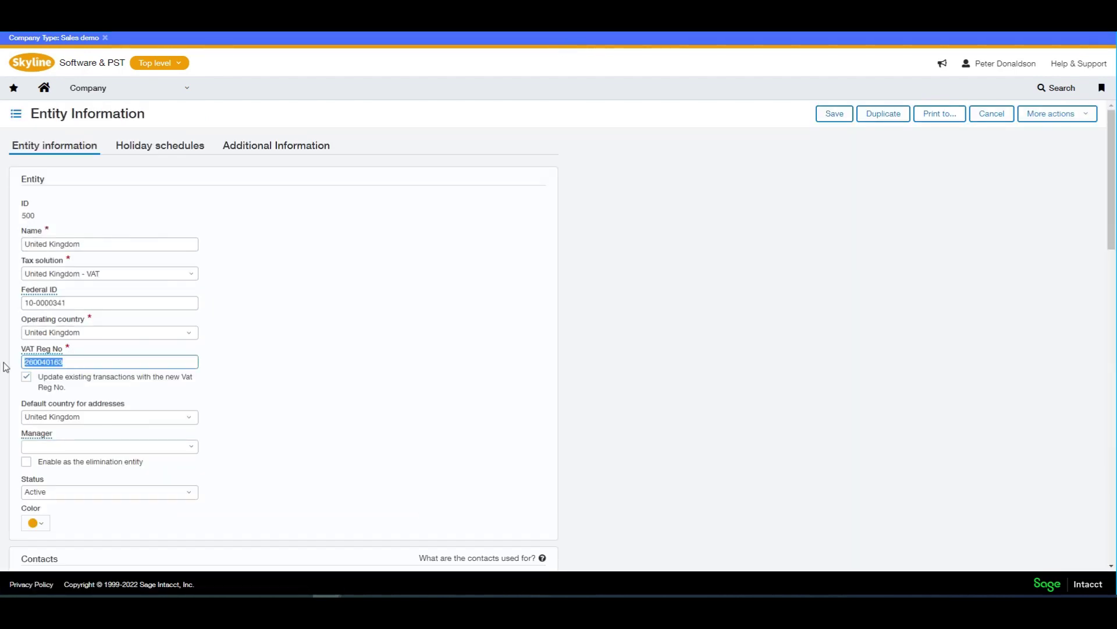
pyautogui.write('123456789')
pyautogui.click(842, 116)
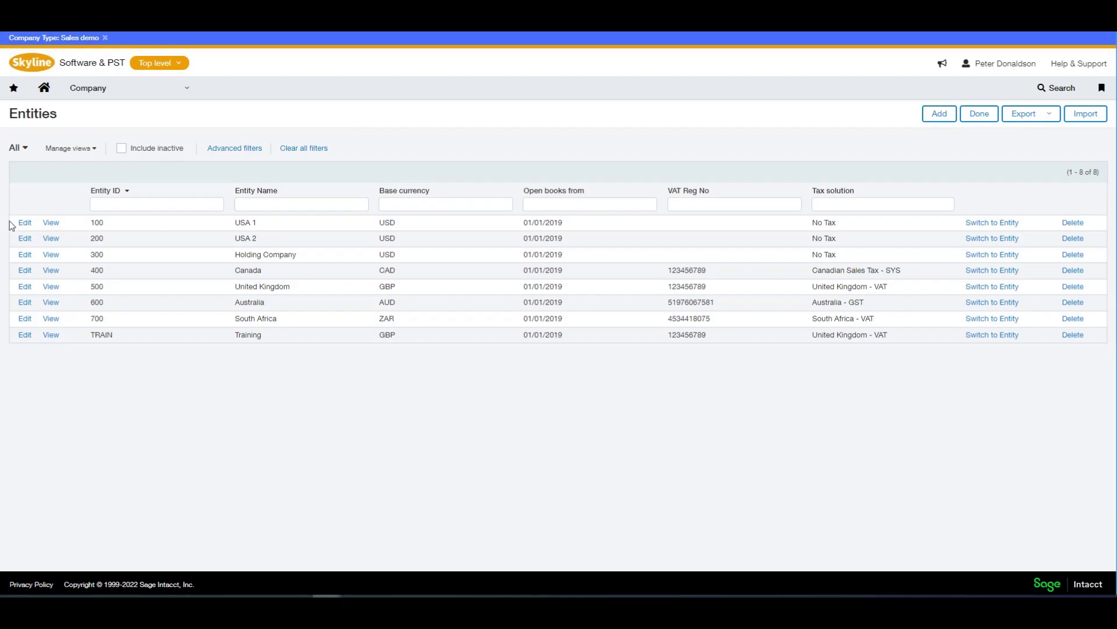
# - Edit Canada entity 400's VAT Reg No, entering 123568974, and save it
pyautogui.click(24, 272)
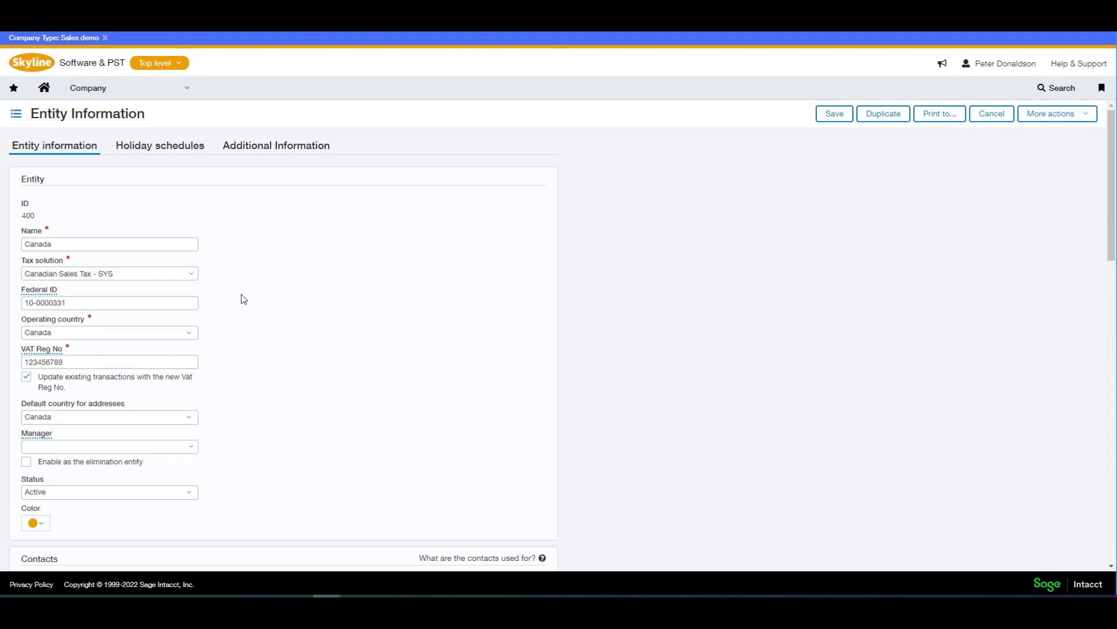
pyautogui.moveTo(65, 361); pyautogui.dragTo(47, 385)
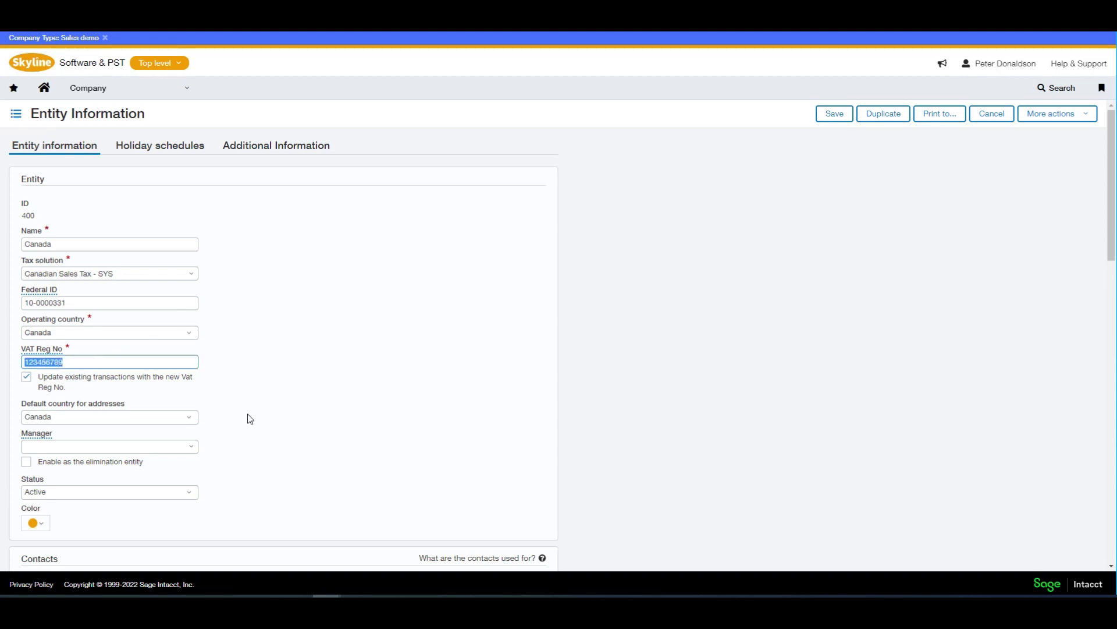
pyautogui.click(823, 113)
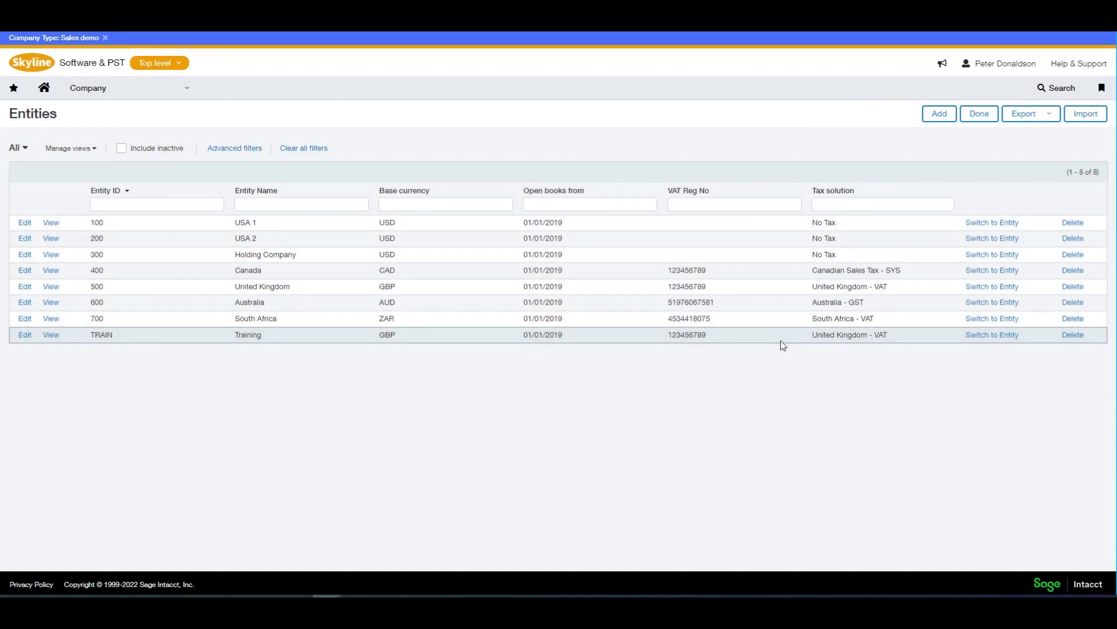